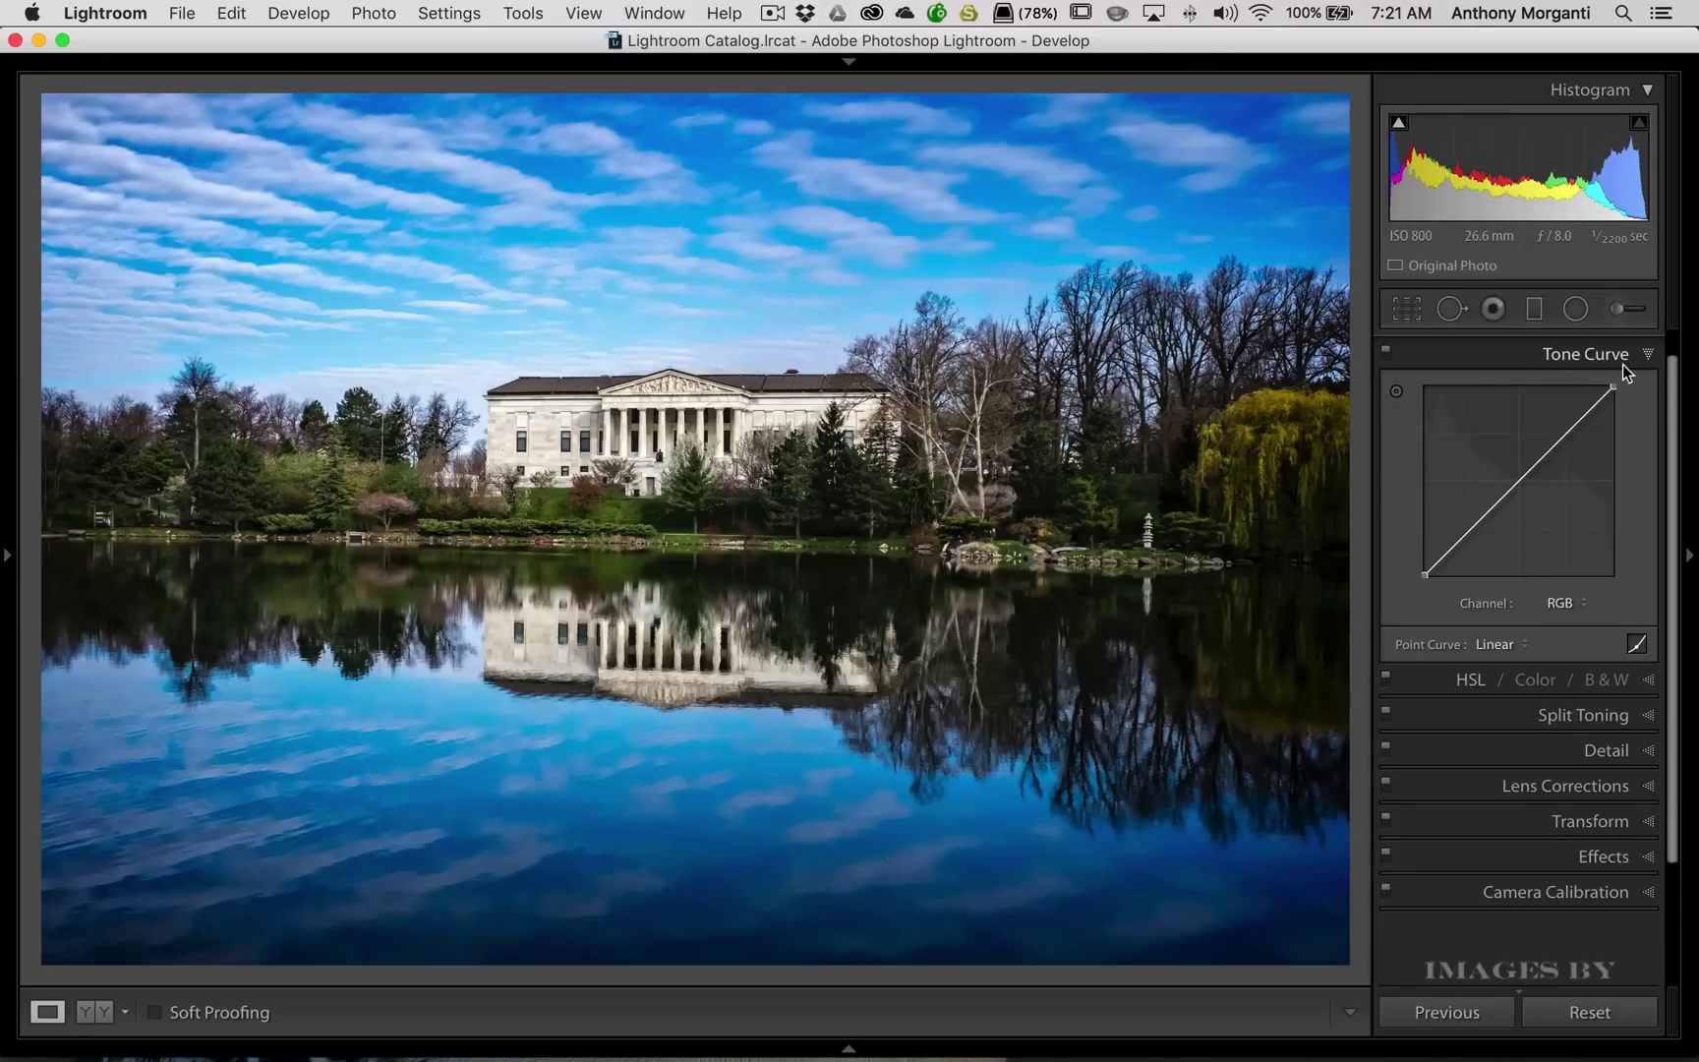
Collapse the Histogram panel and add two tone curve points forming an S-curve
click(1646, 91)
scroll(1547, 239, up, 1)
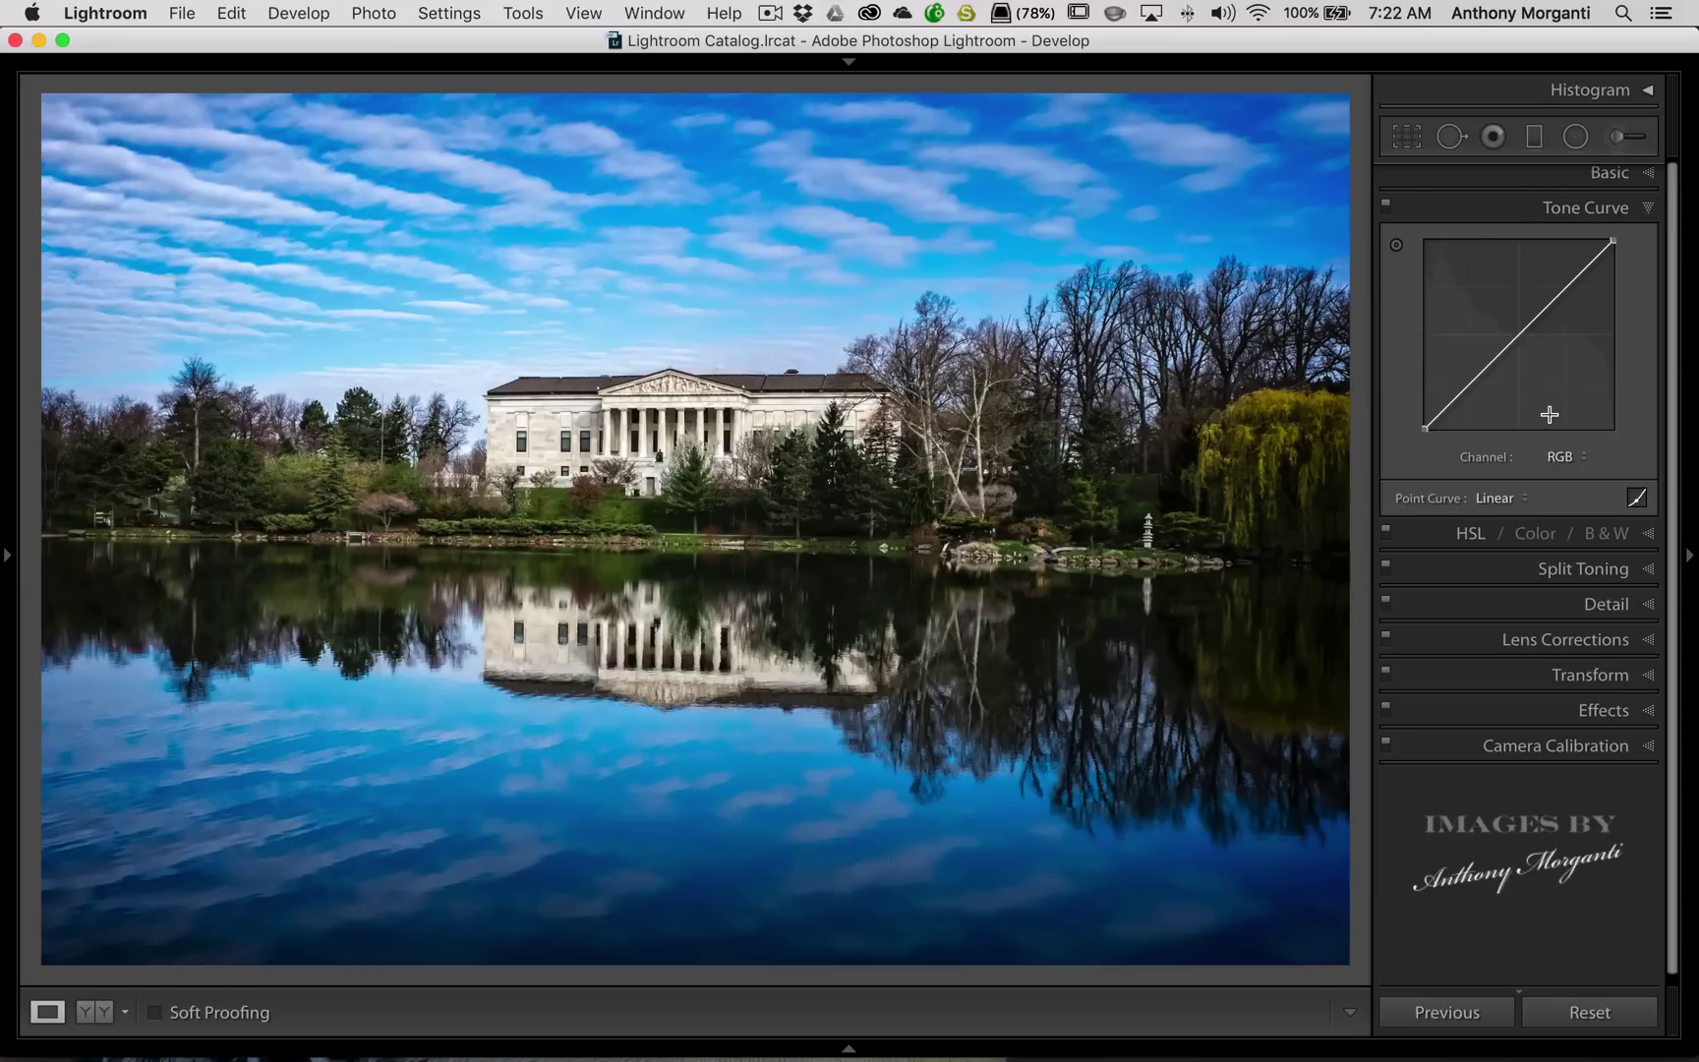
drag(1557, 297, 1567, 315)
drag(1501, 381, 1465, 386)
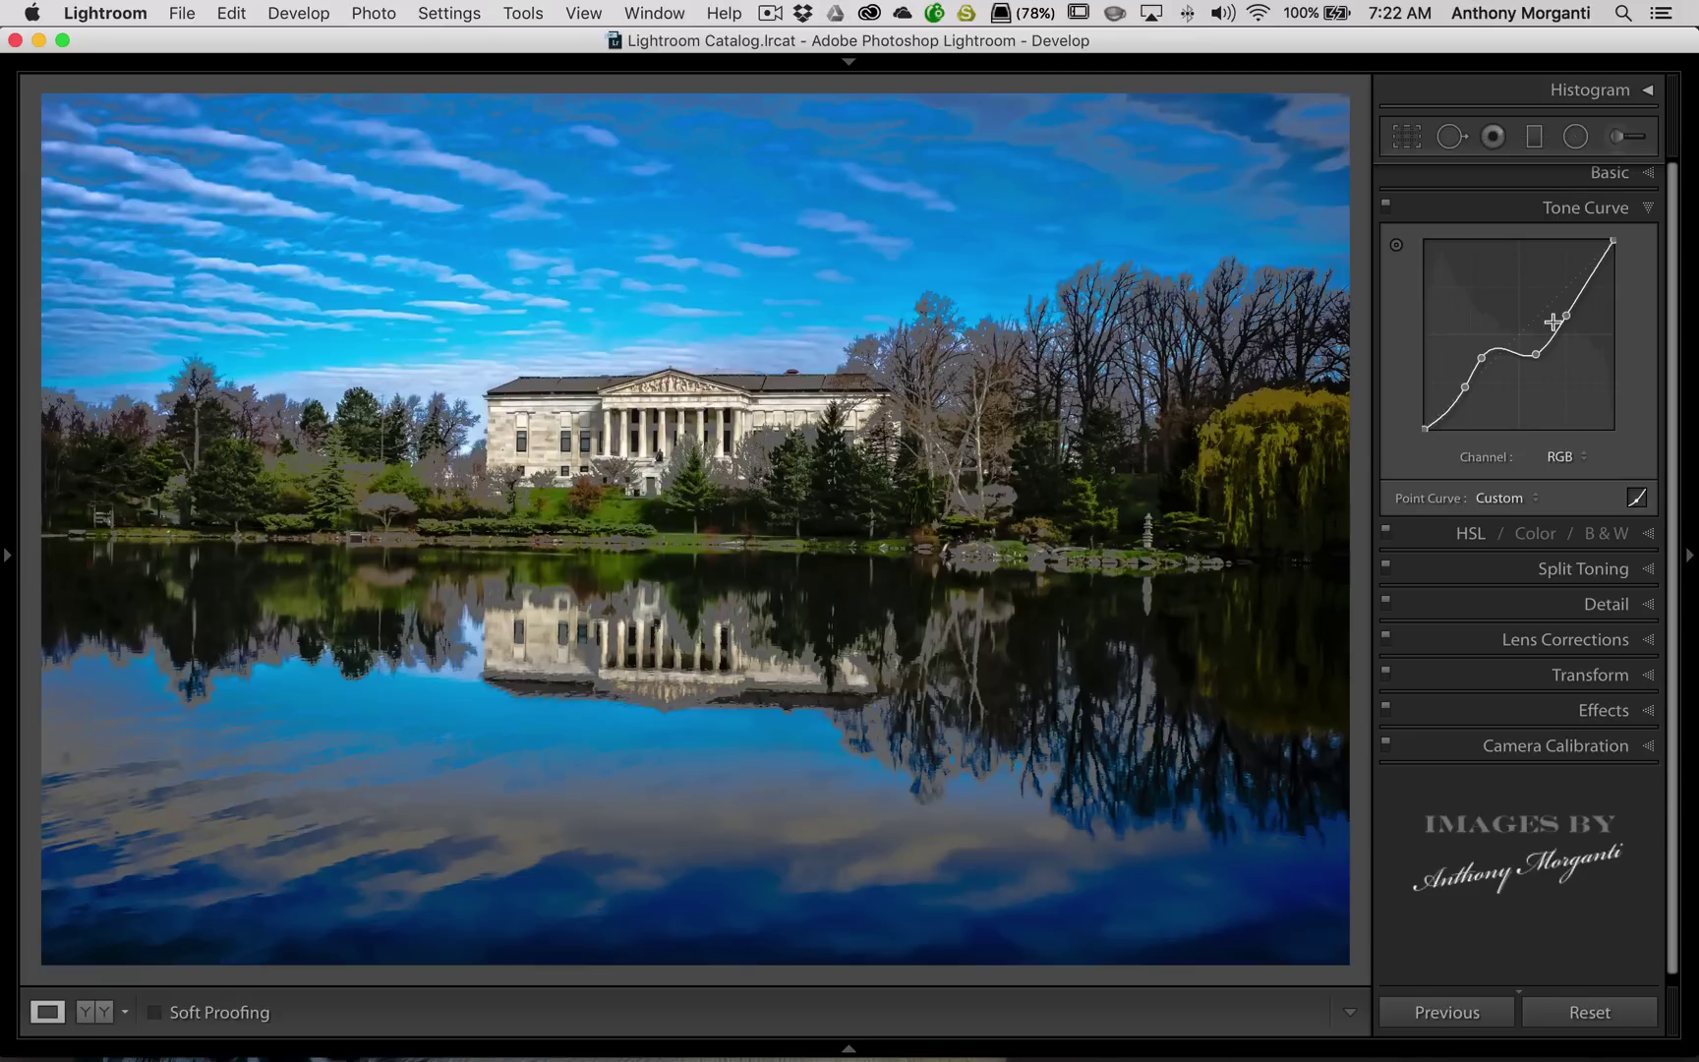
Remove a curve point, then flatten the tone curve back to Linear
drag(1533, 352, 1342, 309)
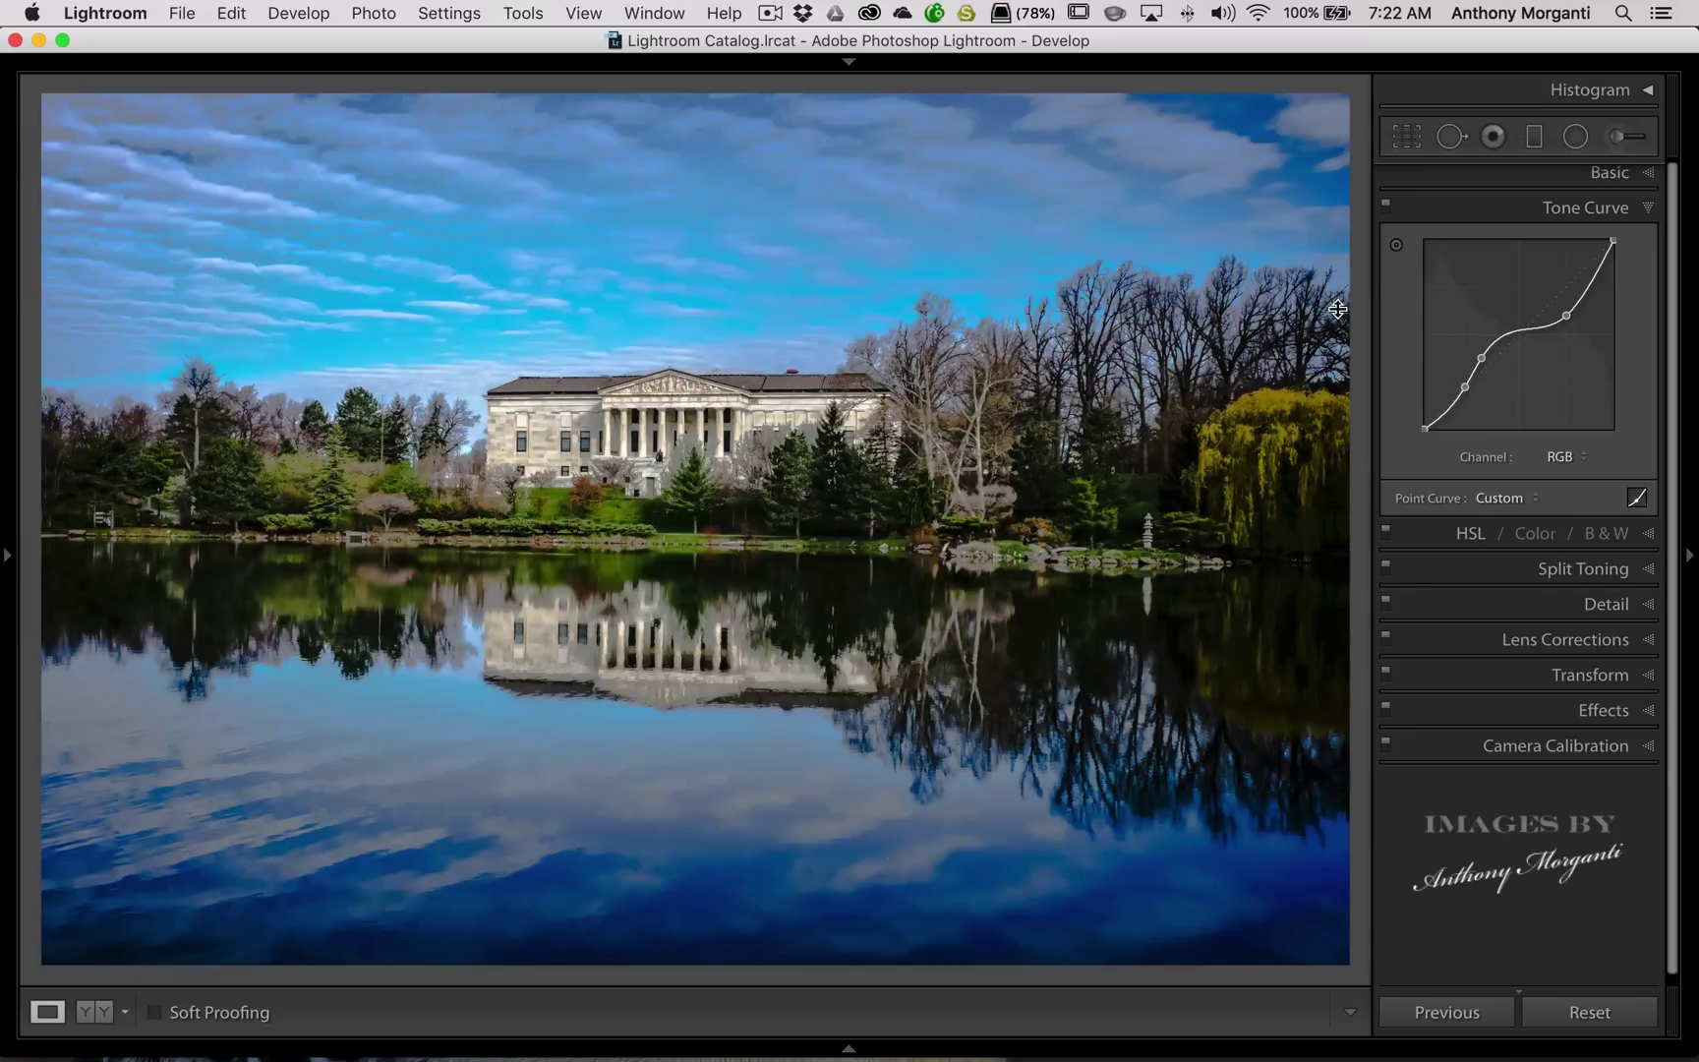
right_click(1532, 267)
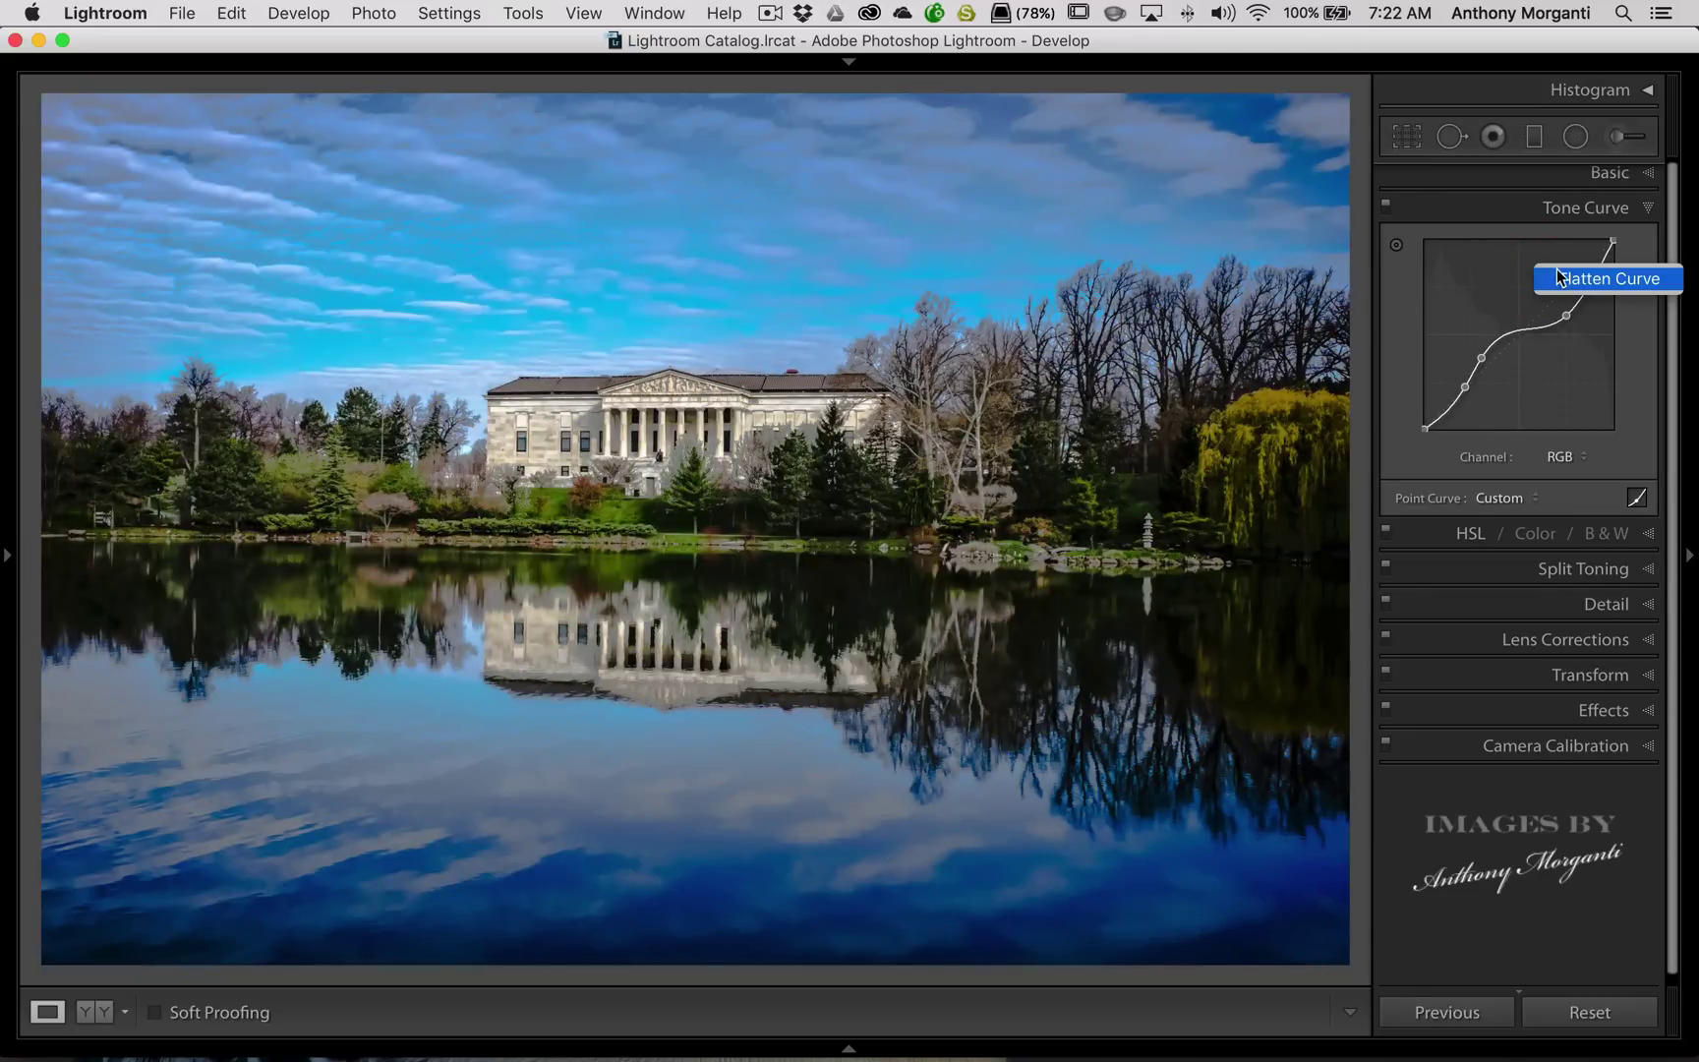
click(1573, 280)
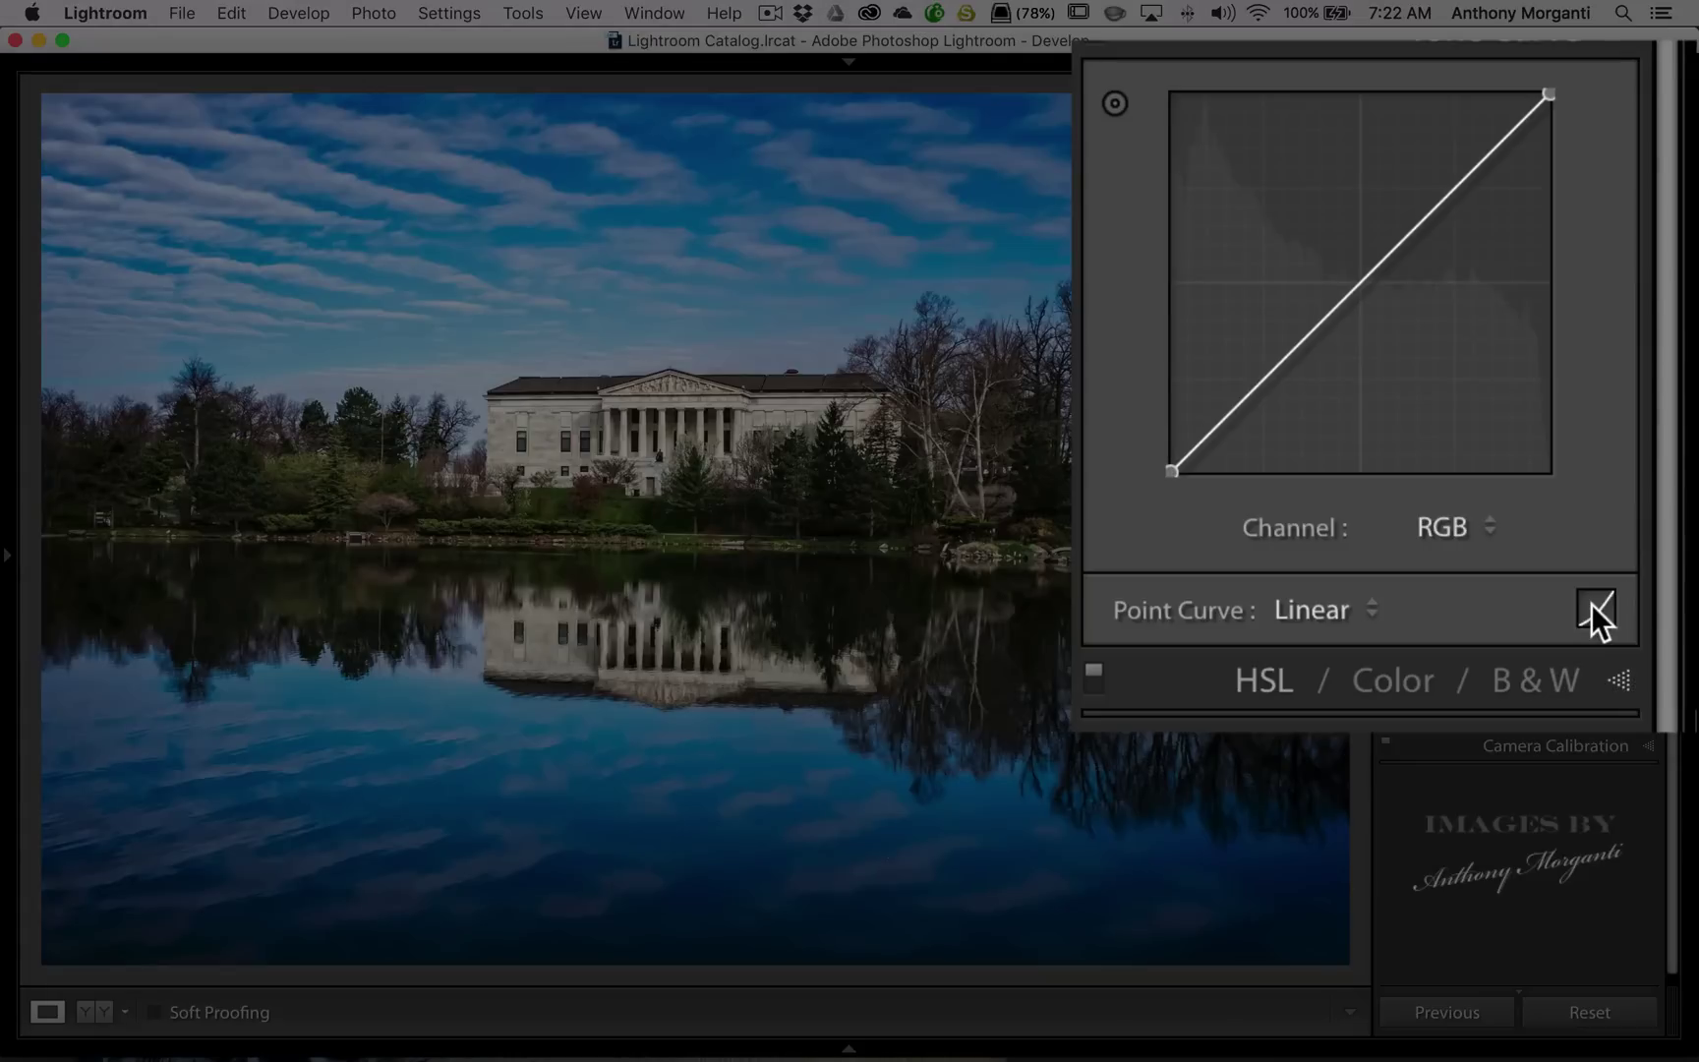
Switch to region sliders, raise Highlights to +100, and shift the highlights and shadows split points
click(1592, 604)
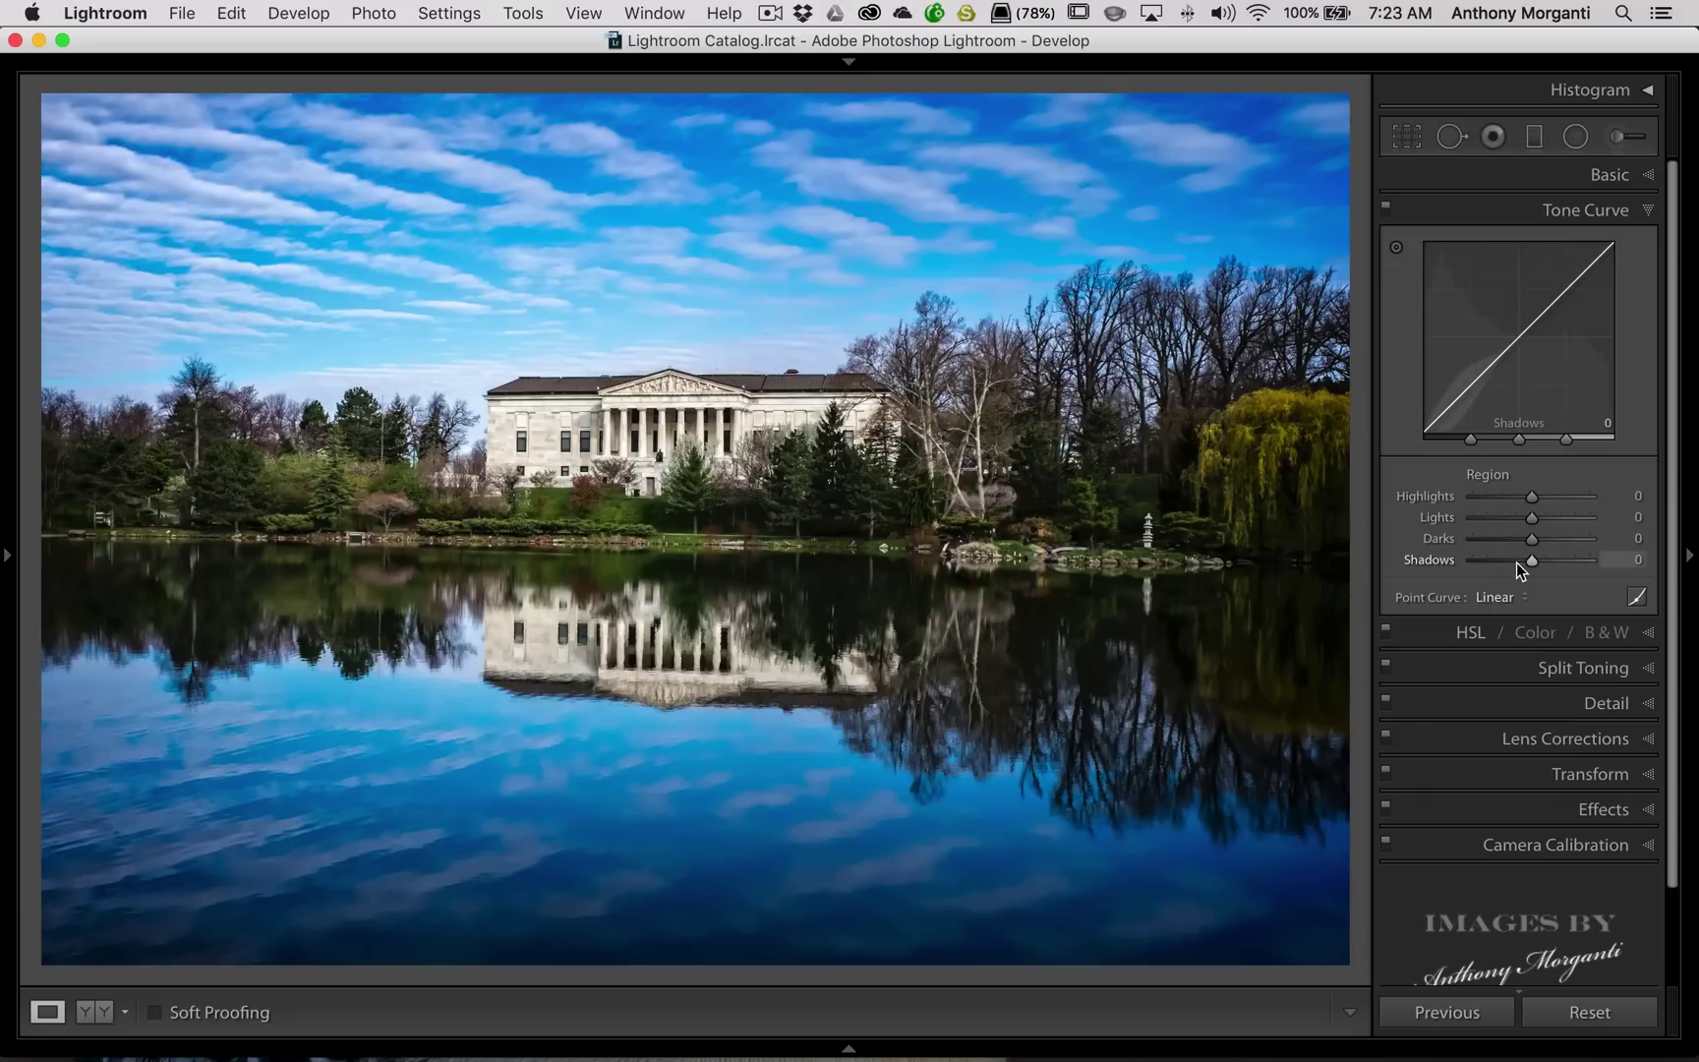
mouse_move(1522, 441)
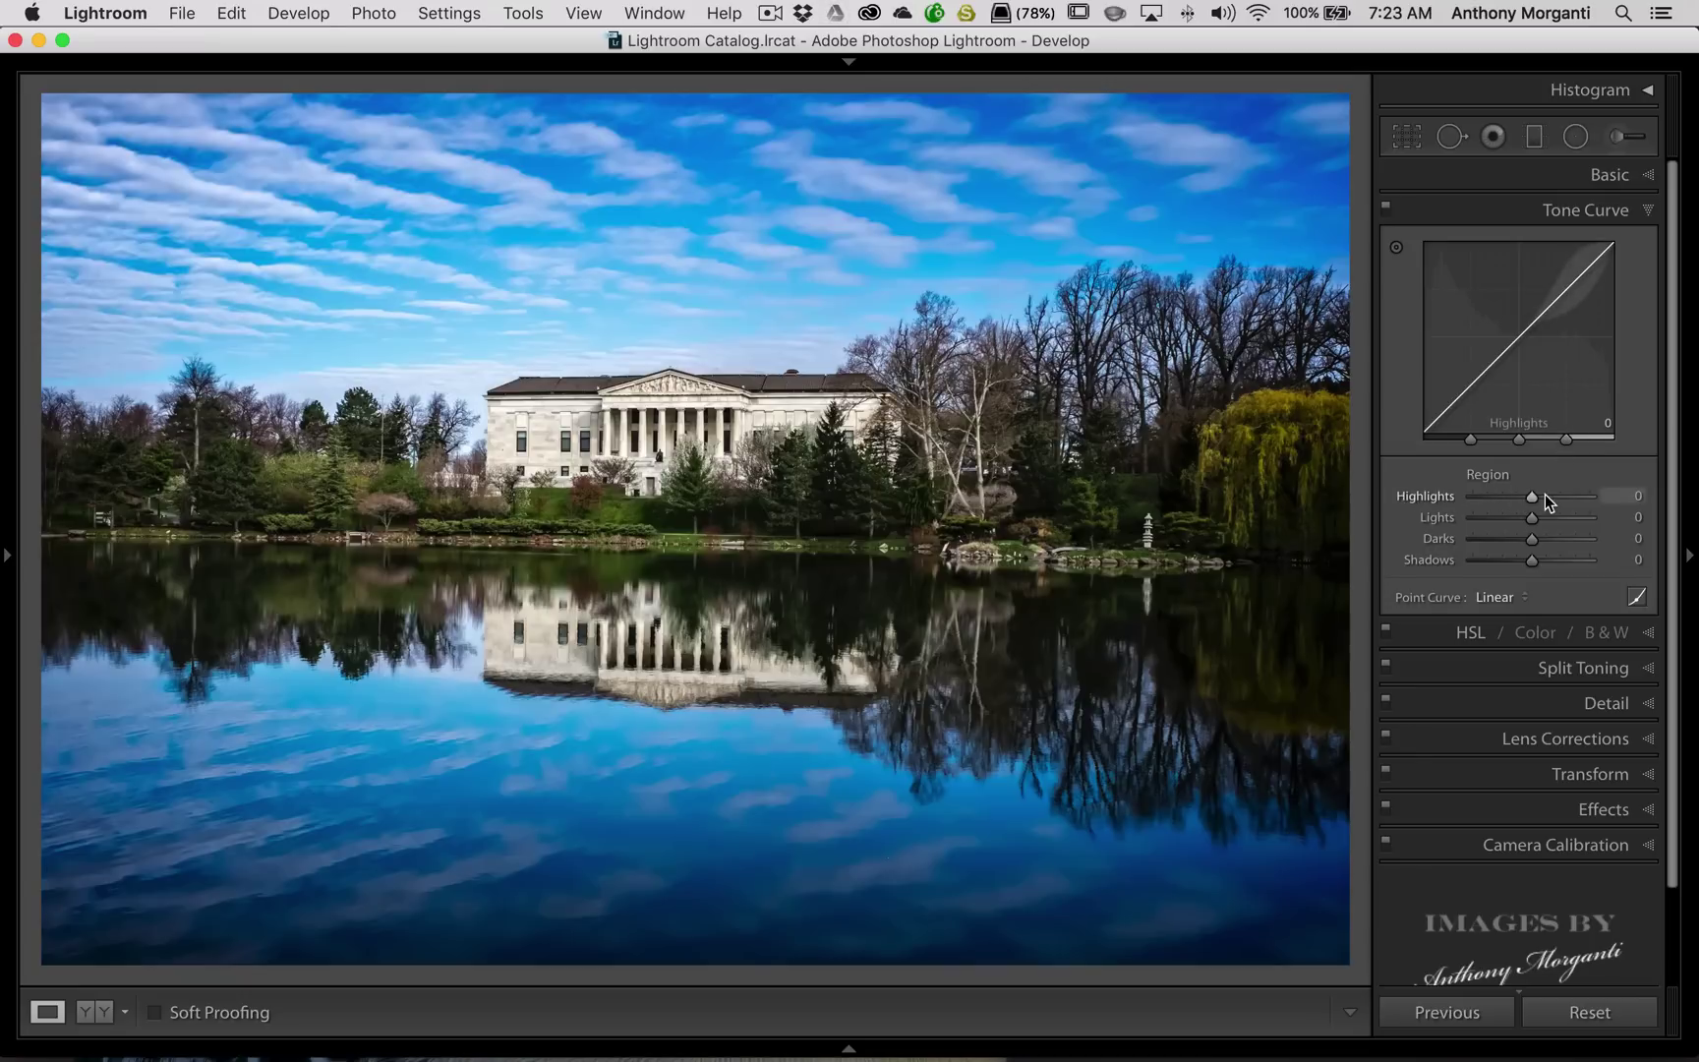
drag(1532, 498, 1492, 559)
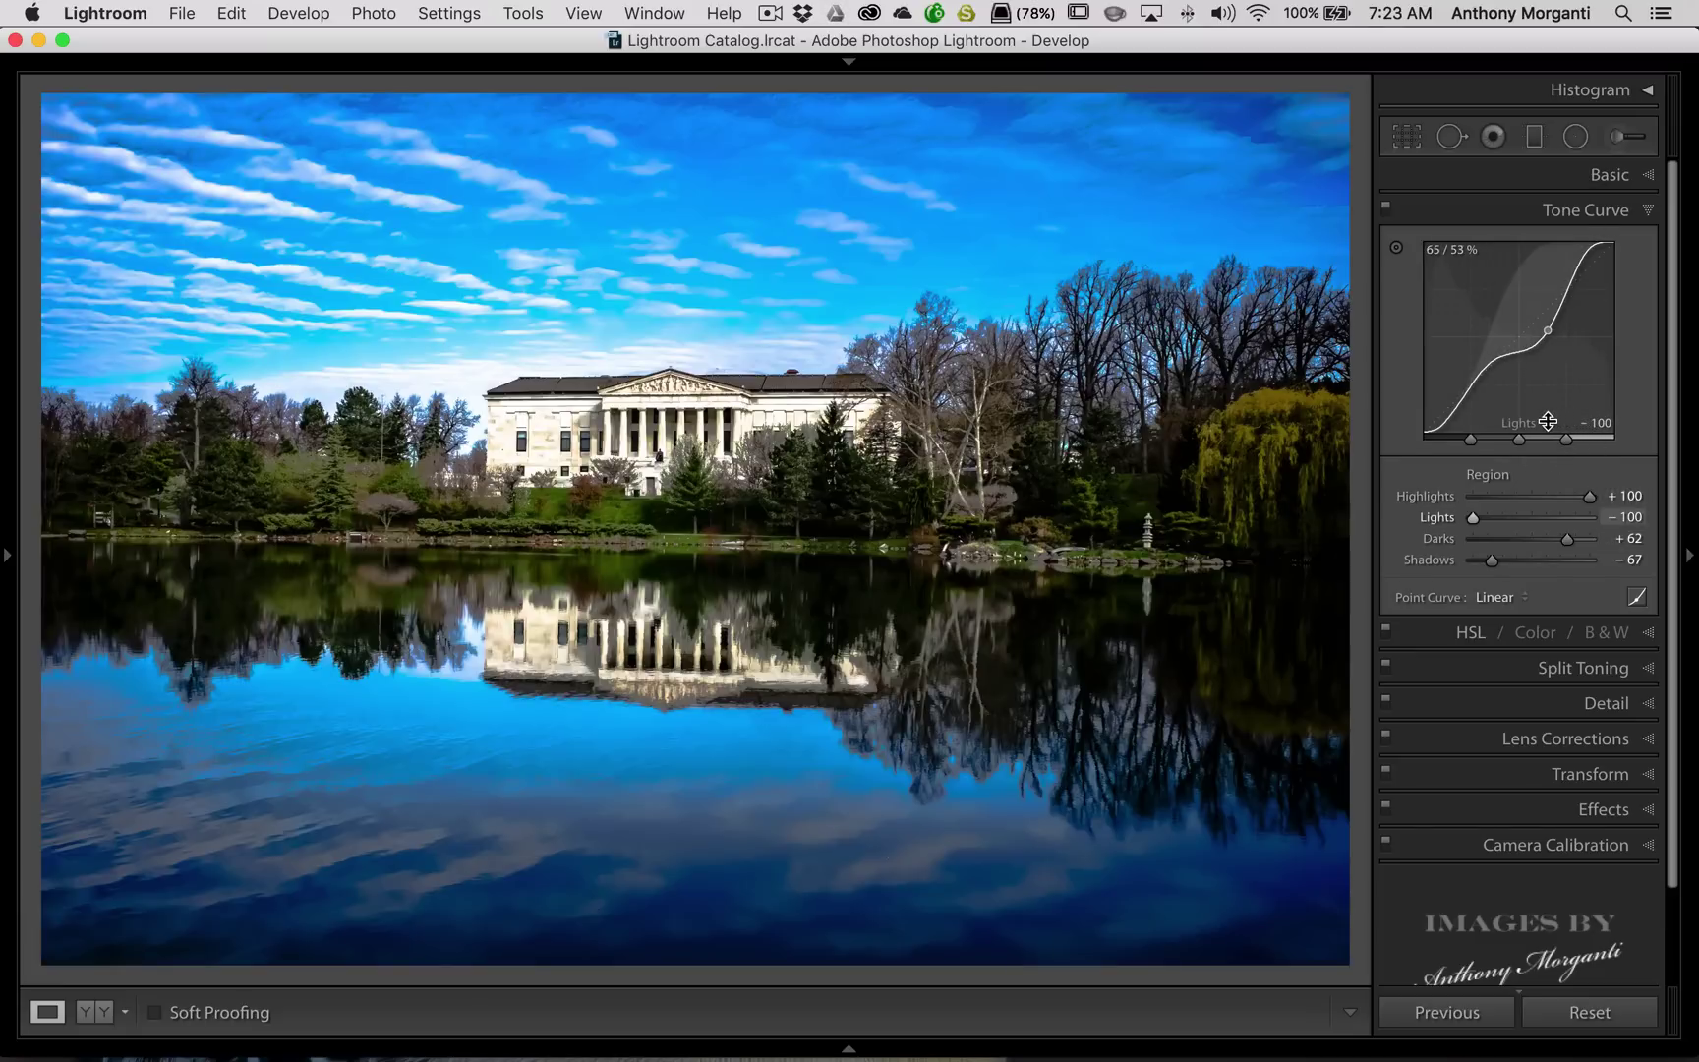
mouse_move(1566, 439)
mouse_down()
mouse_move(1619, 443)
mouse_move(1468, 443)
mouse_move(1581, 443)
mouse_up()
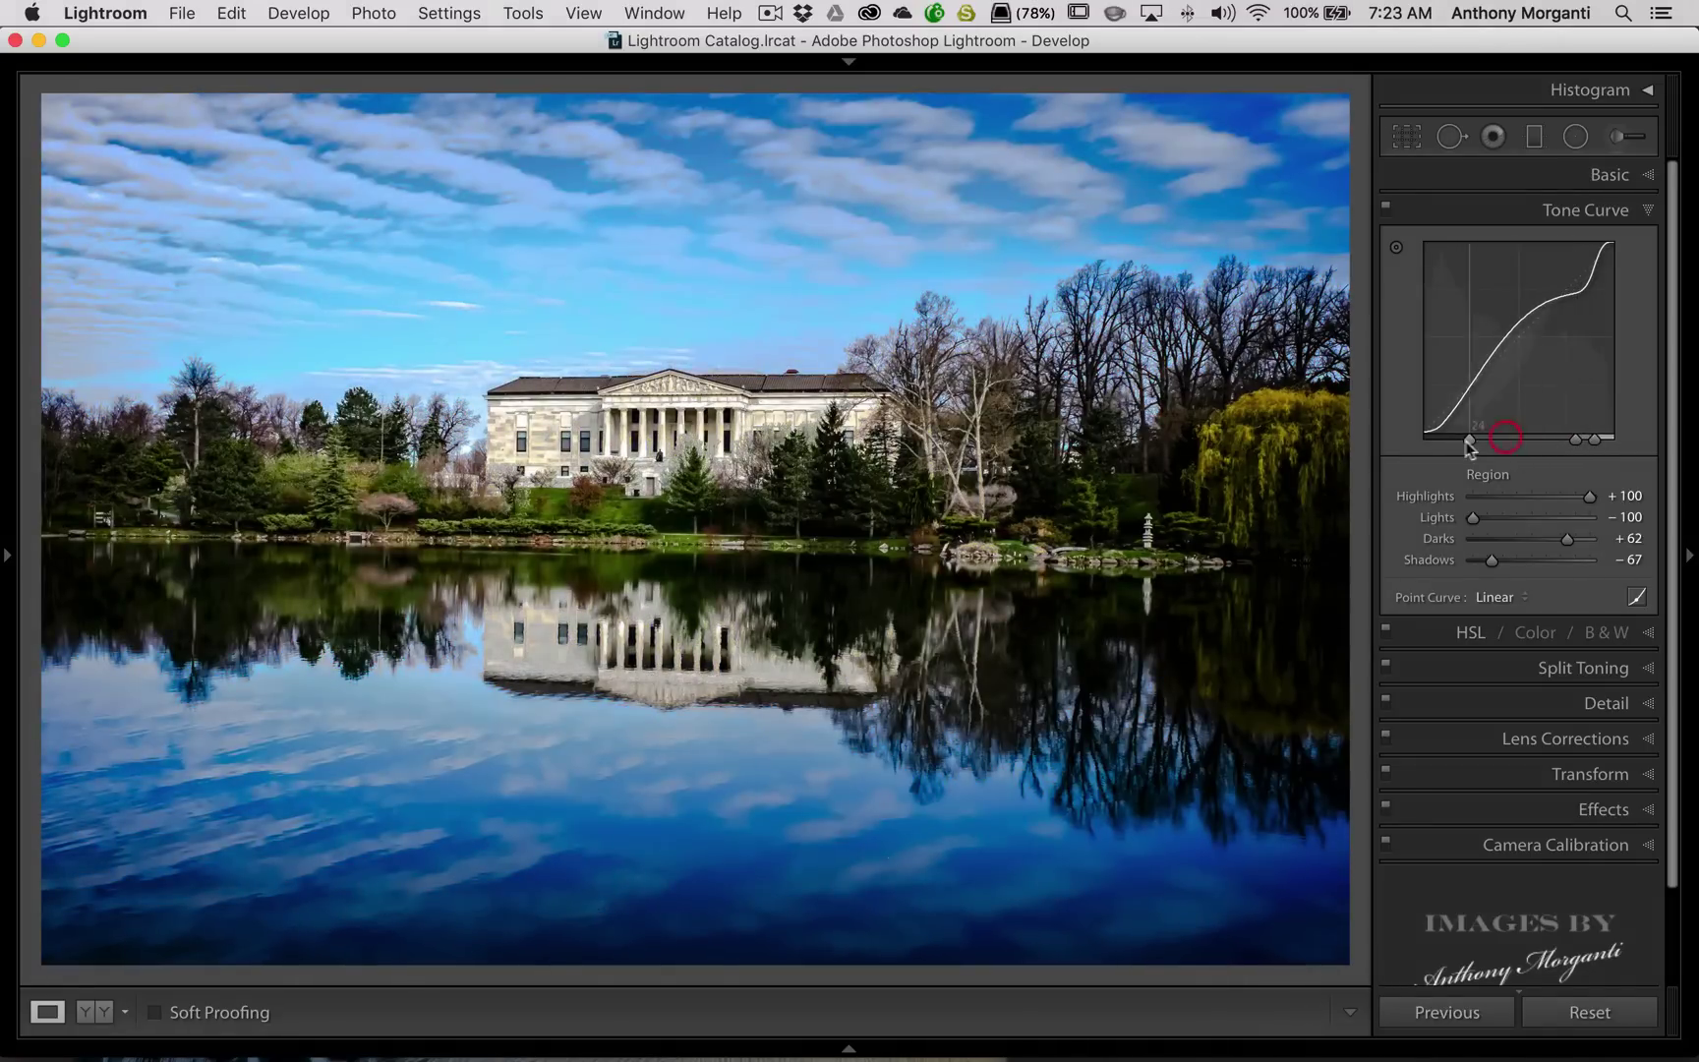
drag(1469, 444, 1510, 442)
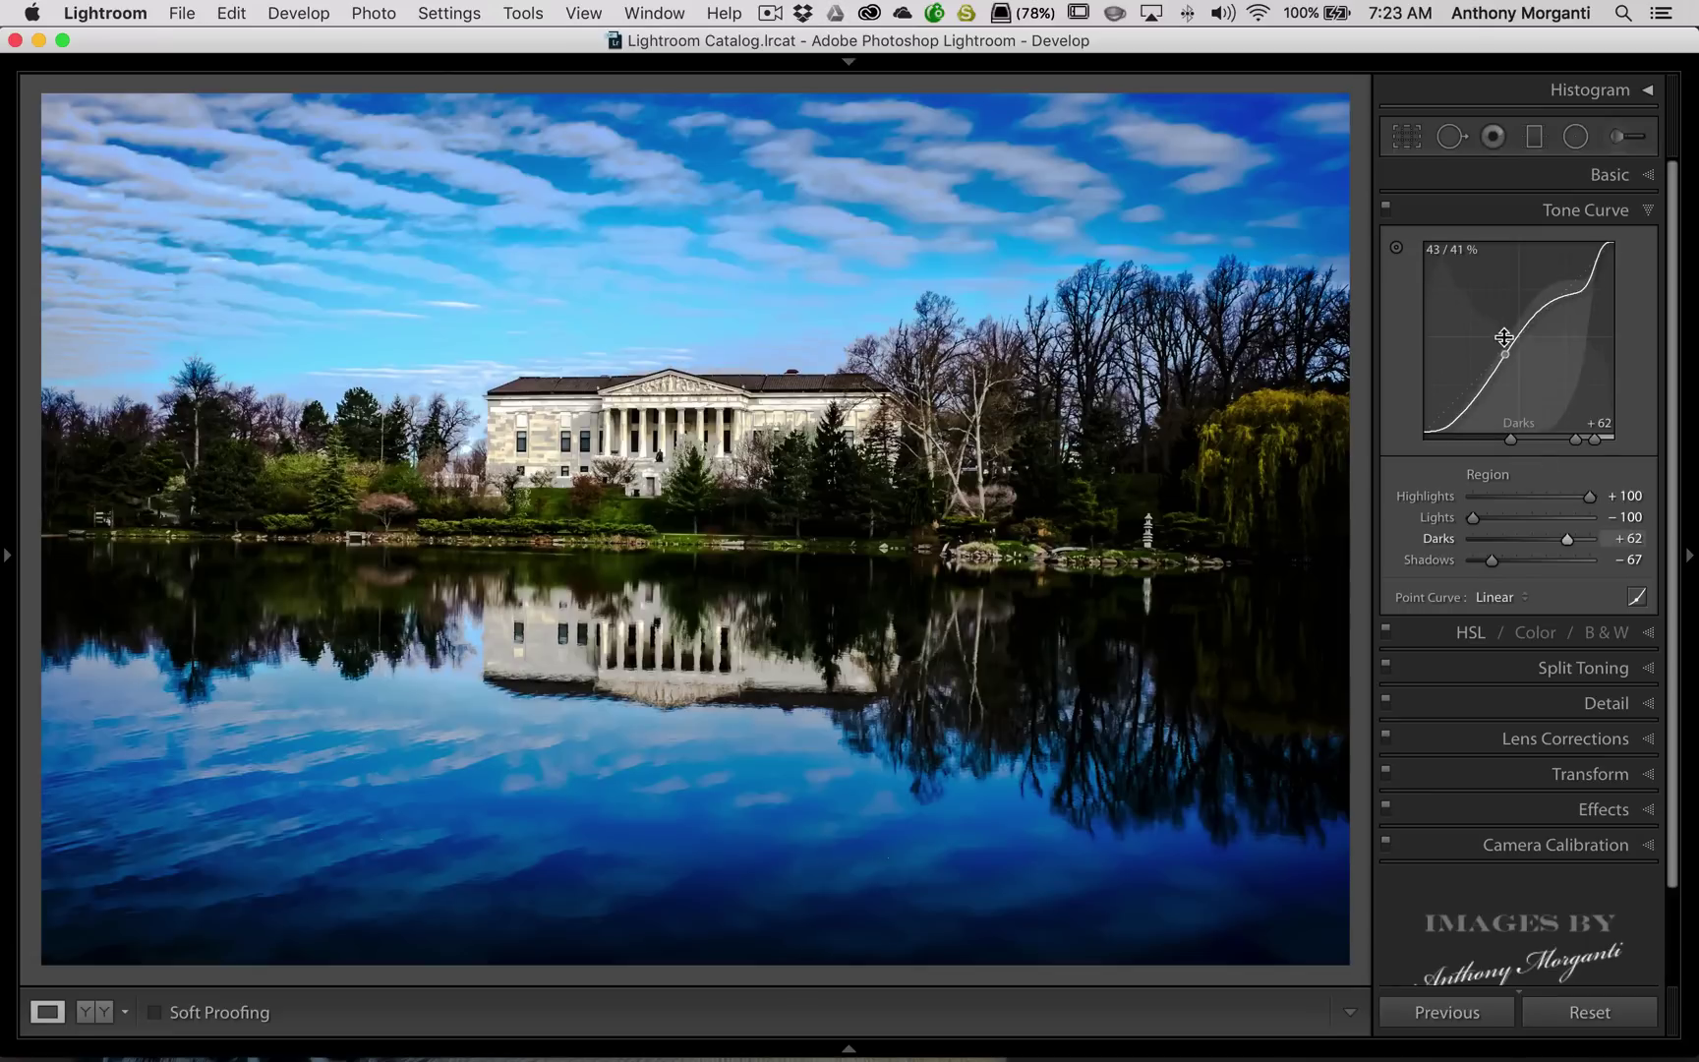
Reset the tone curve split points to their default positions
right_click(1514, 284)
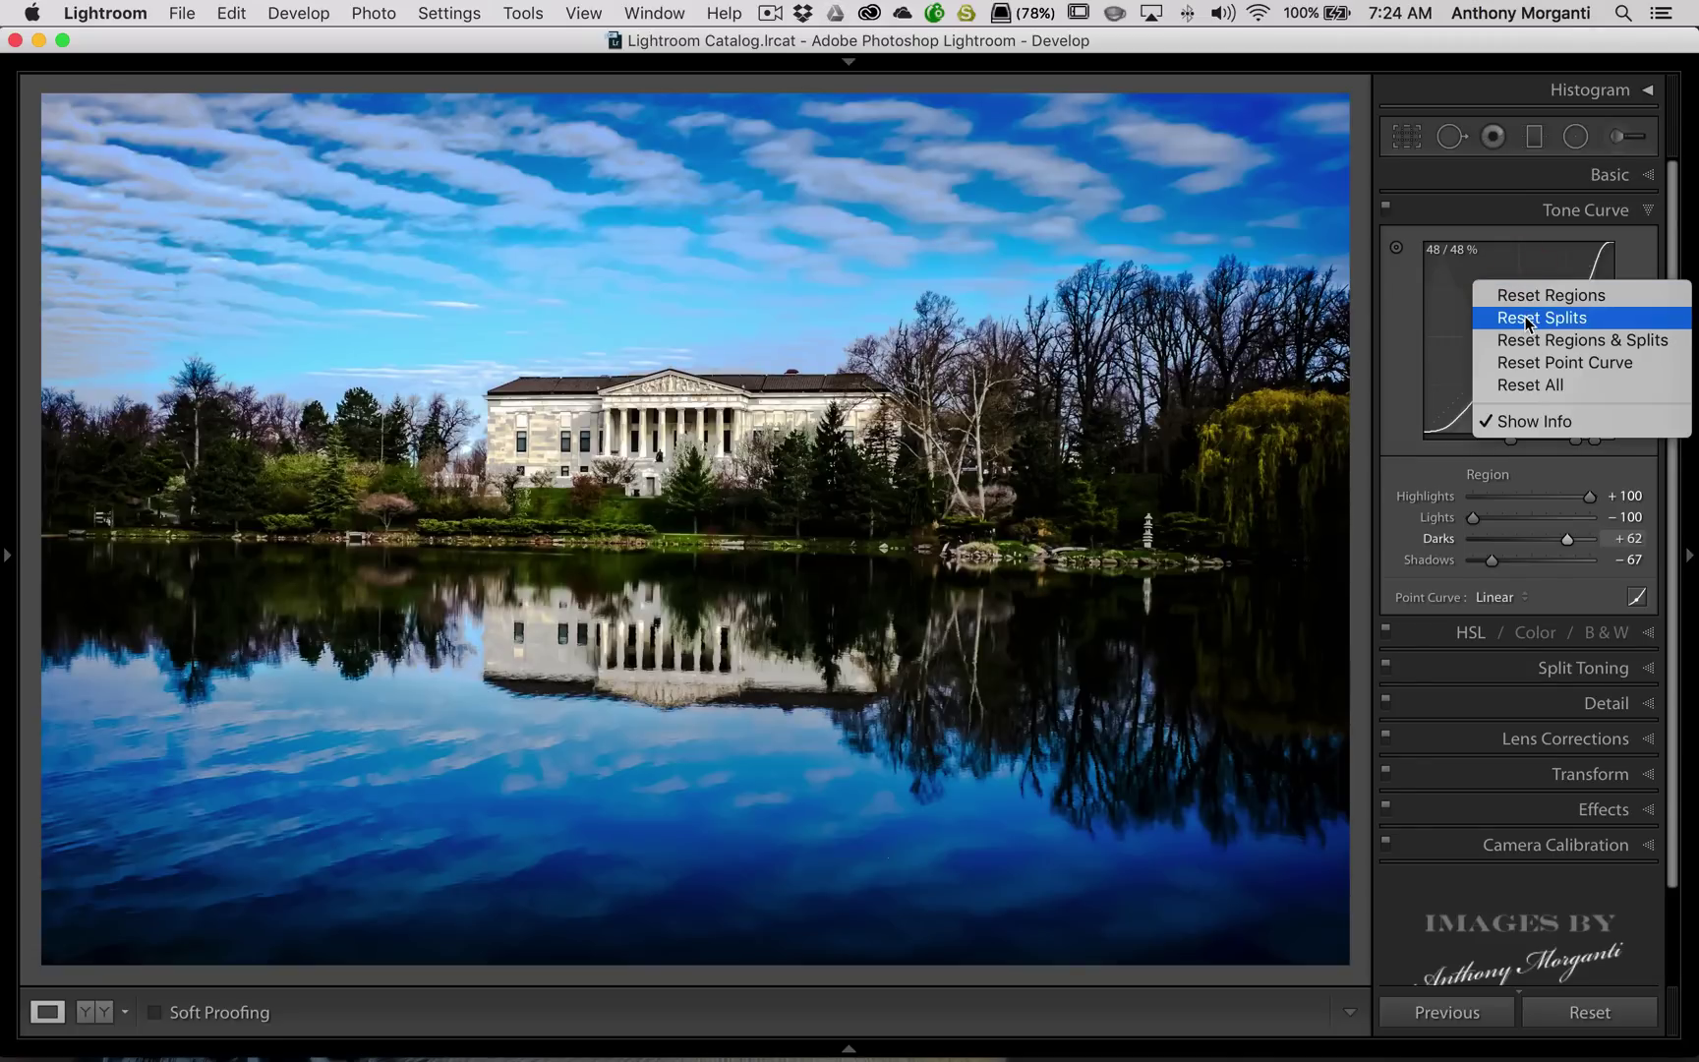
click(1548, 465)
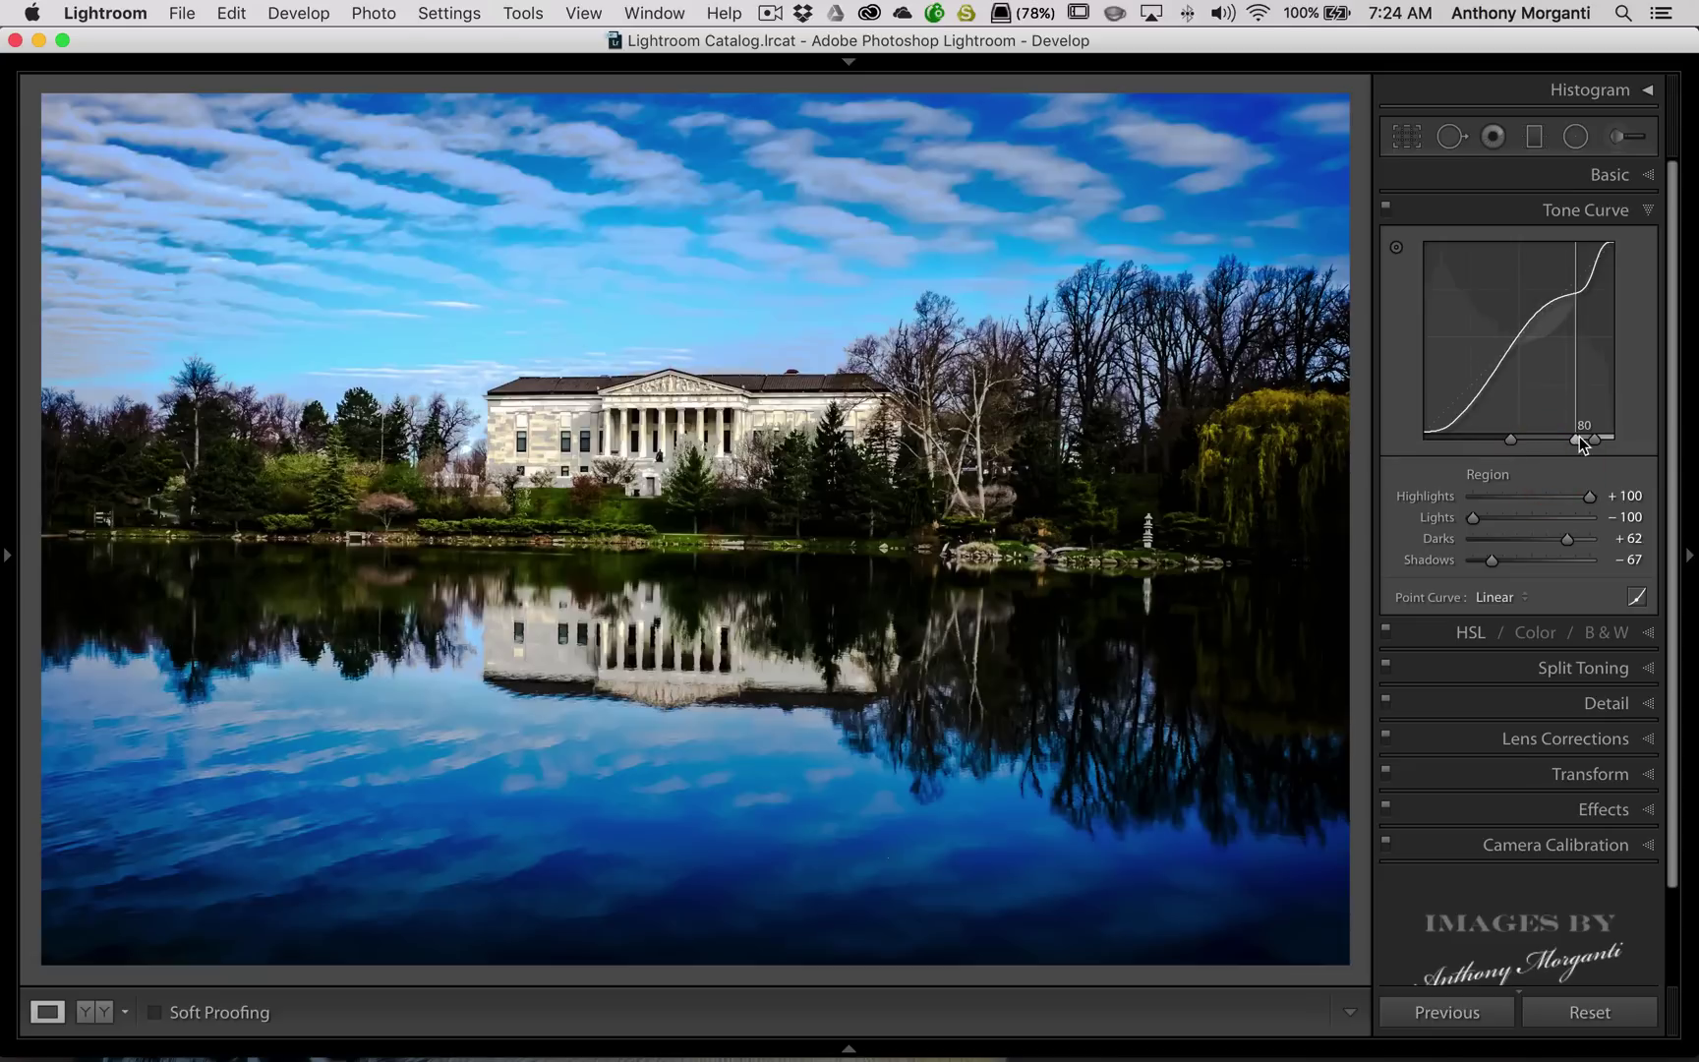
right_click(1508, 296)
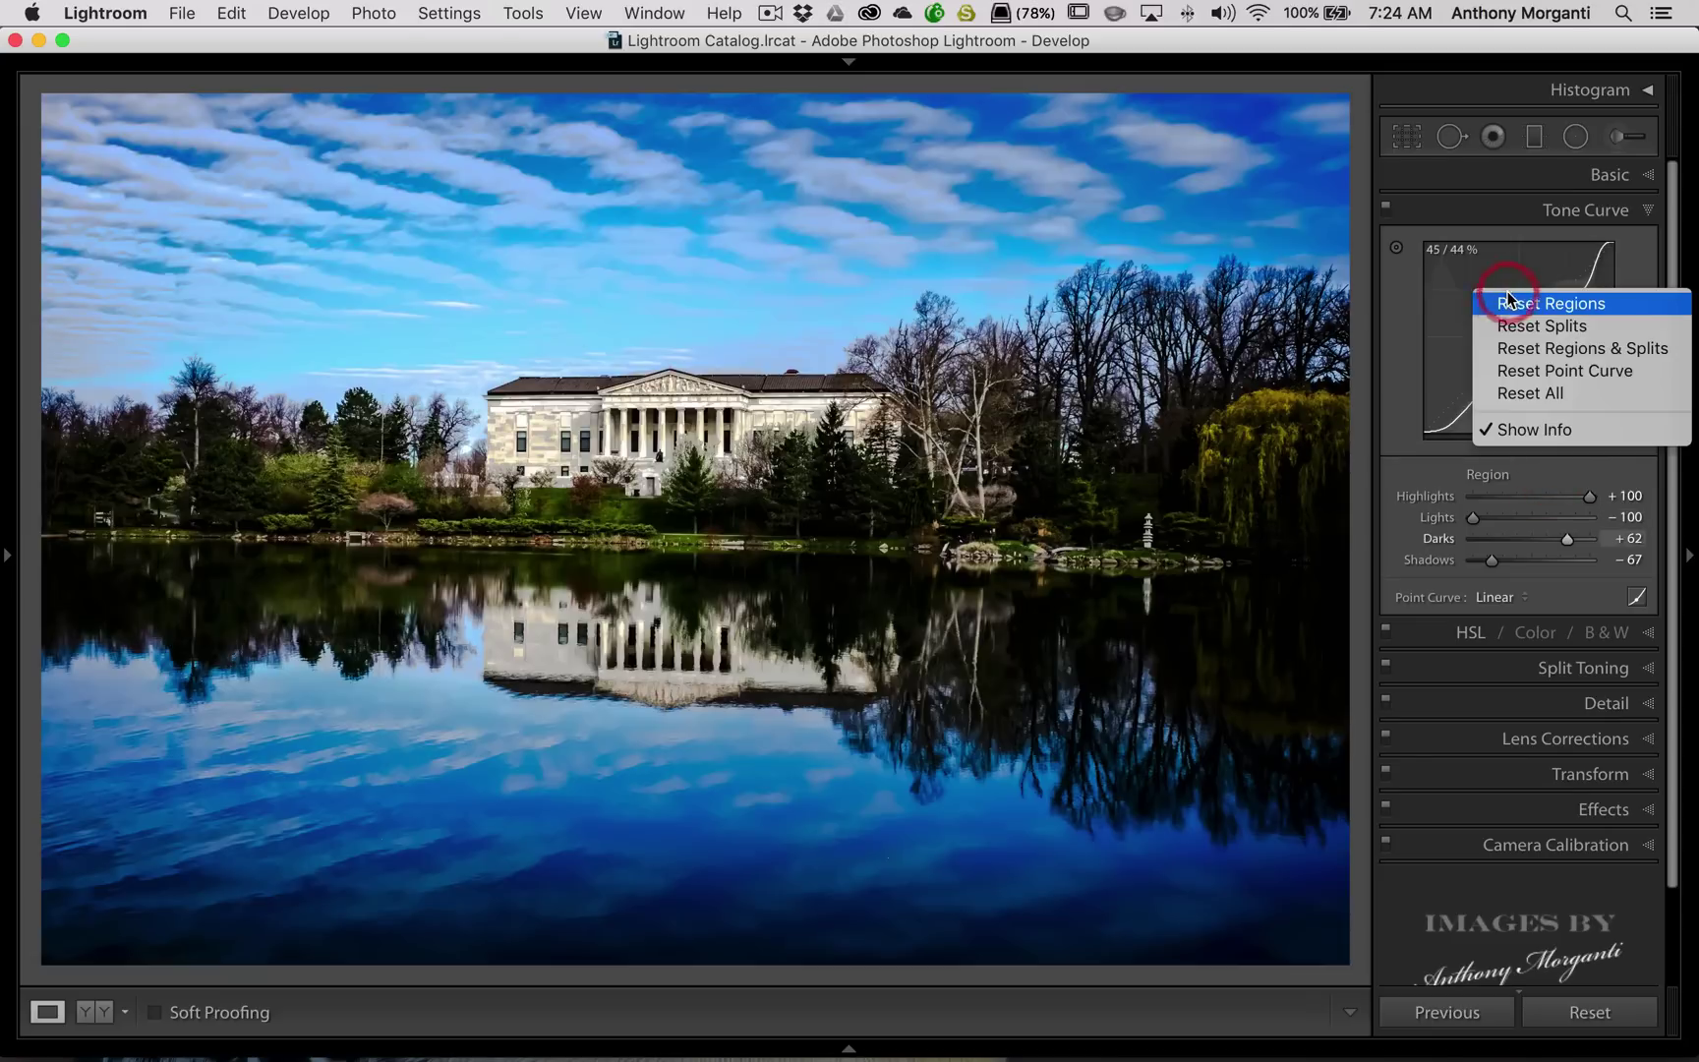
click(1519, 325)
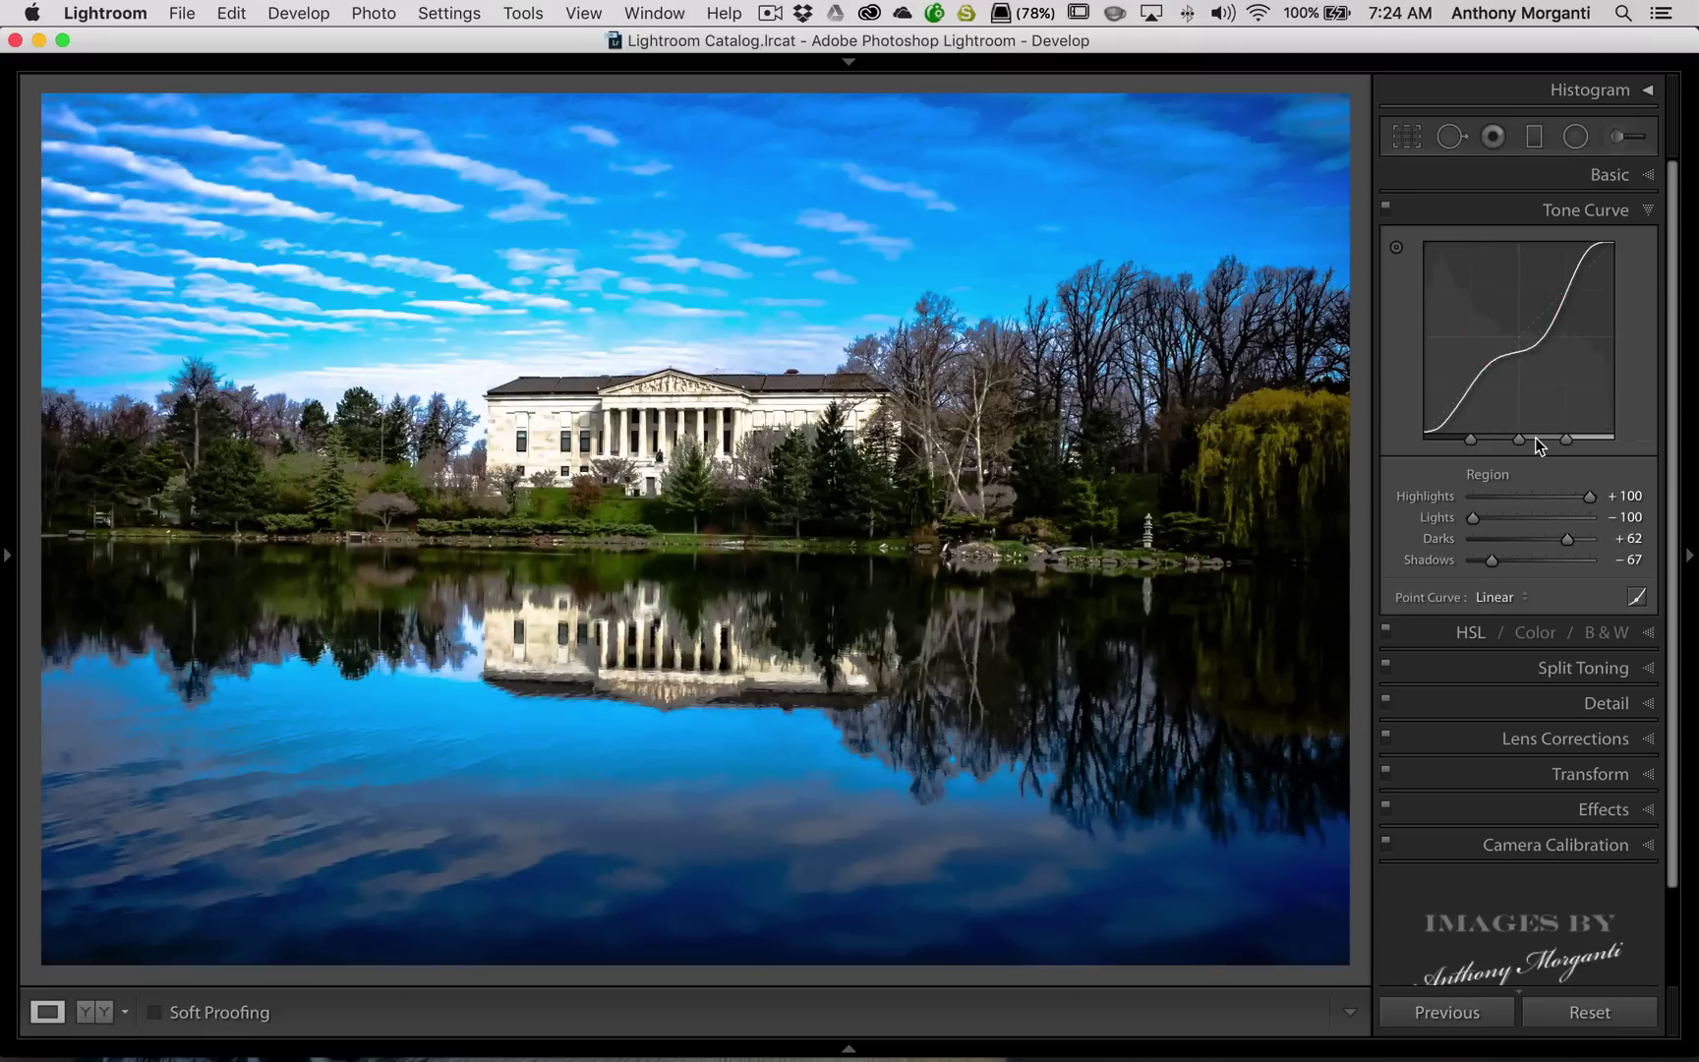
Reset all four region adjustments to 0, leaving the curve straight
right_click(1507, 301)
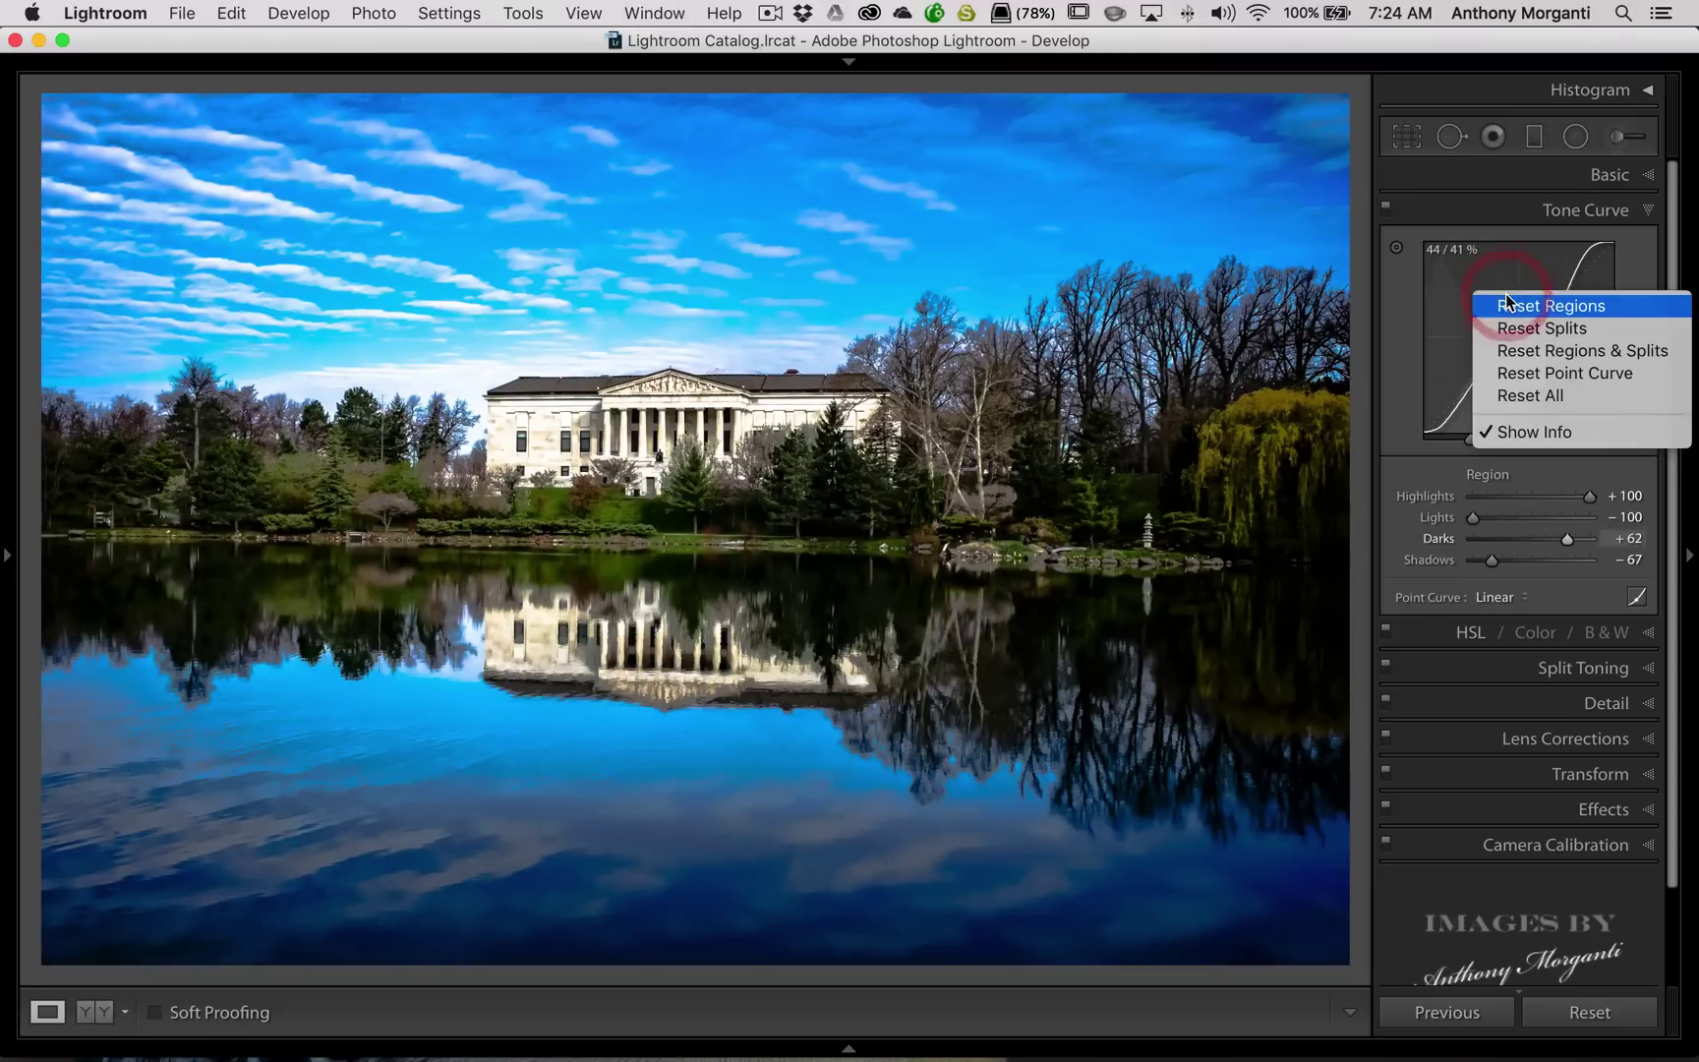
click(1532, 308)
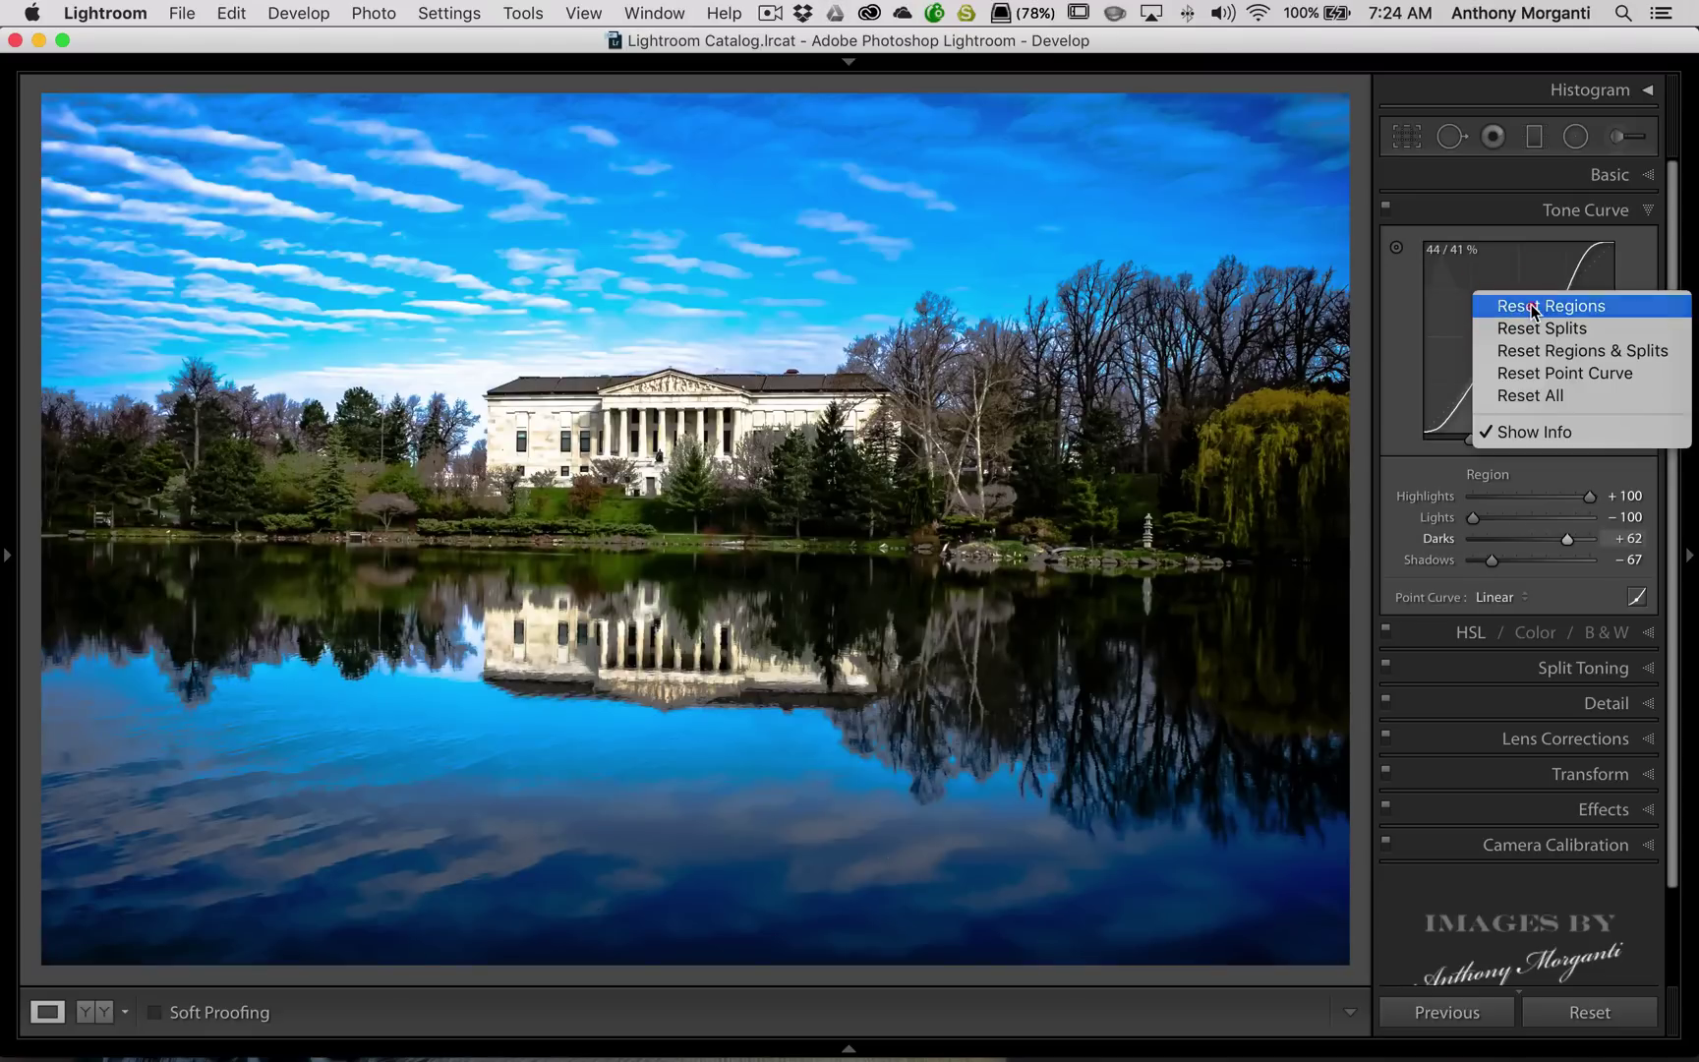
right_click(1517, 287)
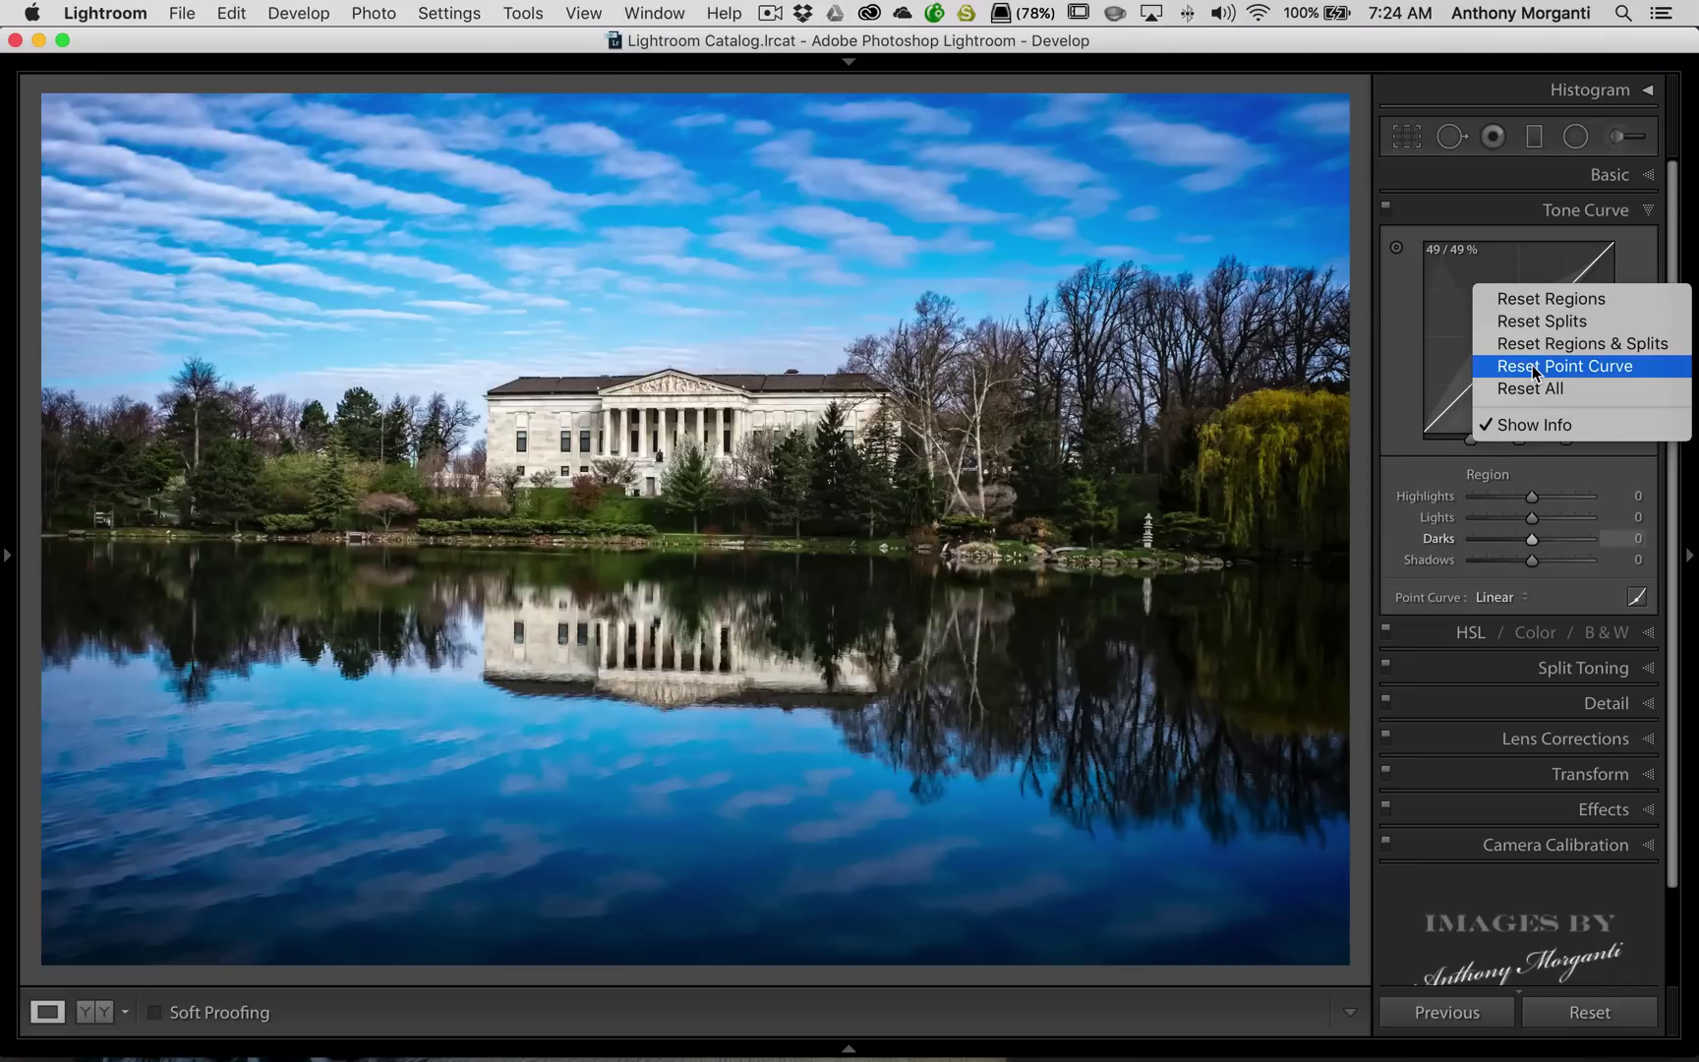
click(1460, 303)
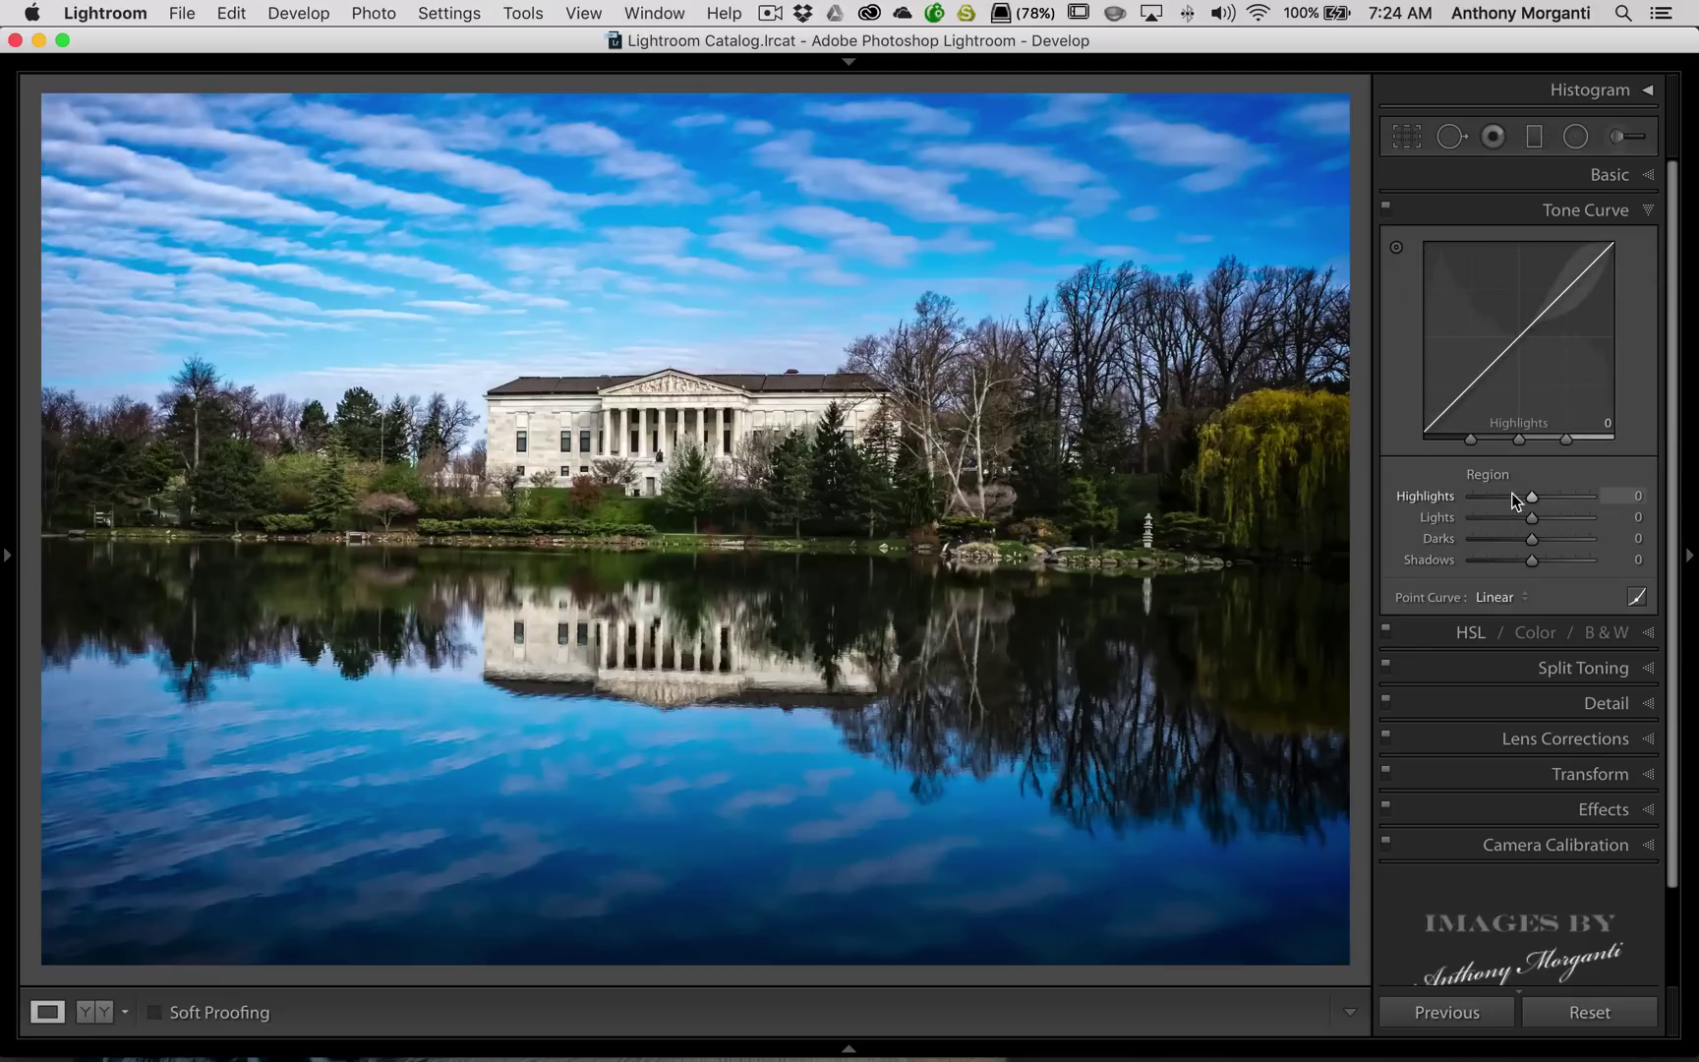
In the point curve, shift the Blue channel's black point slightly inward
click(1636, 597)
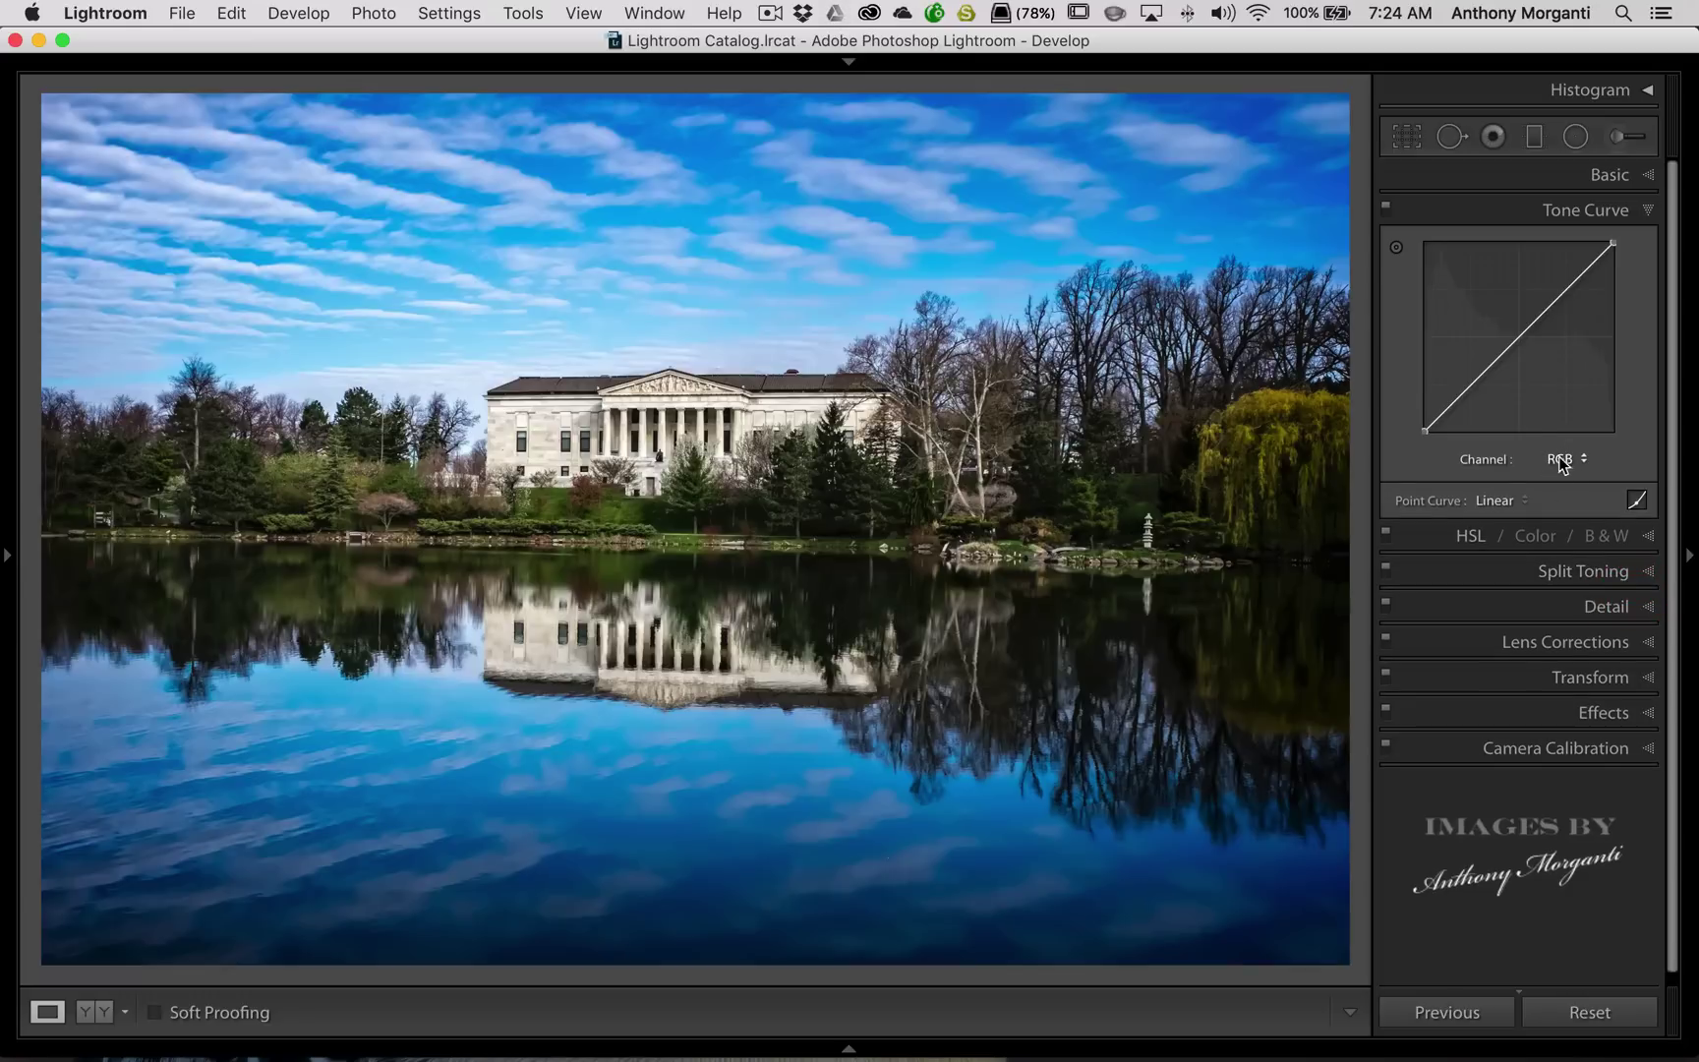
click(1560, 461)
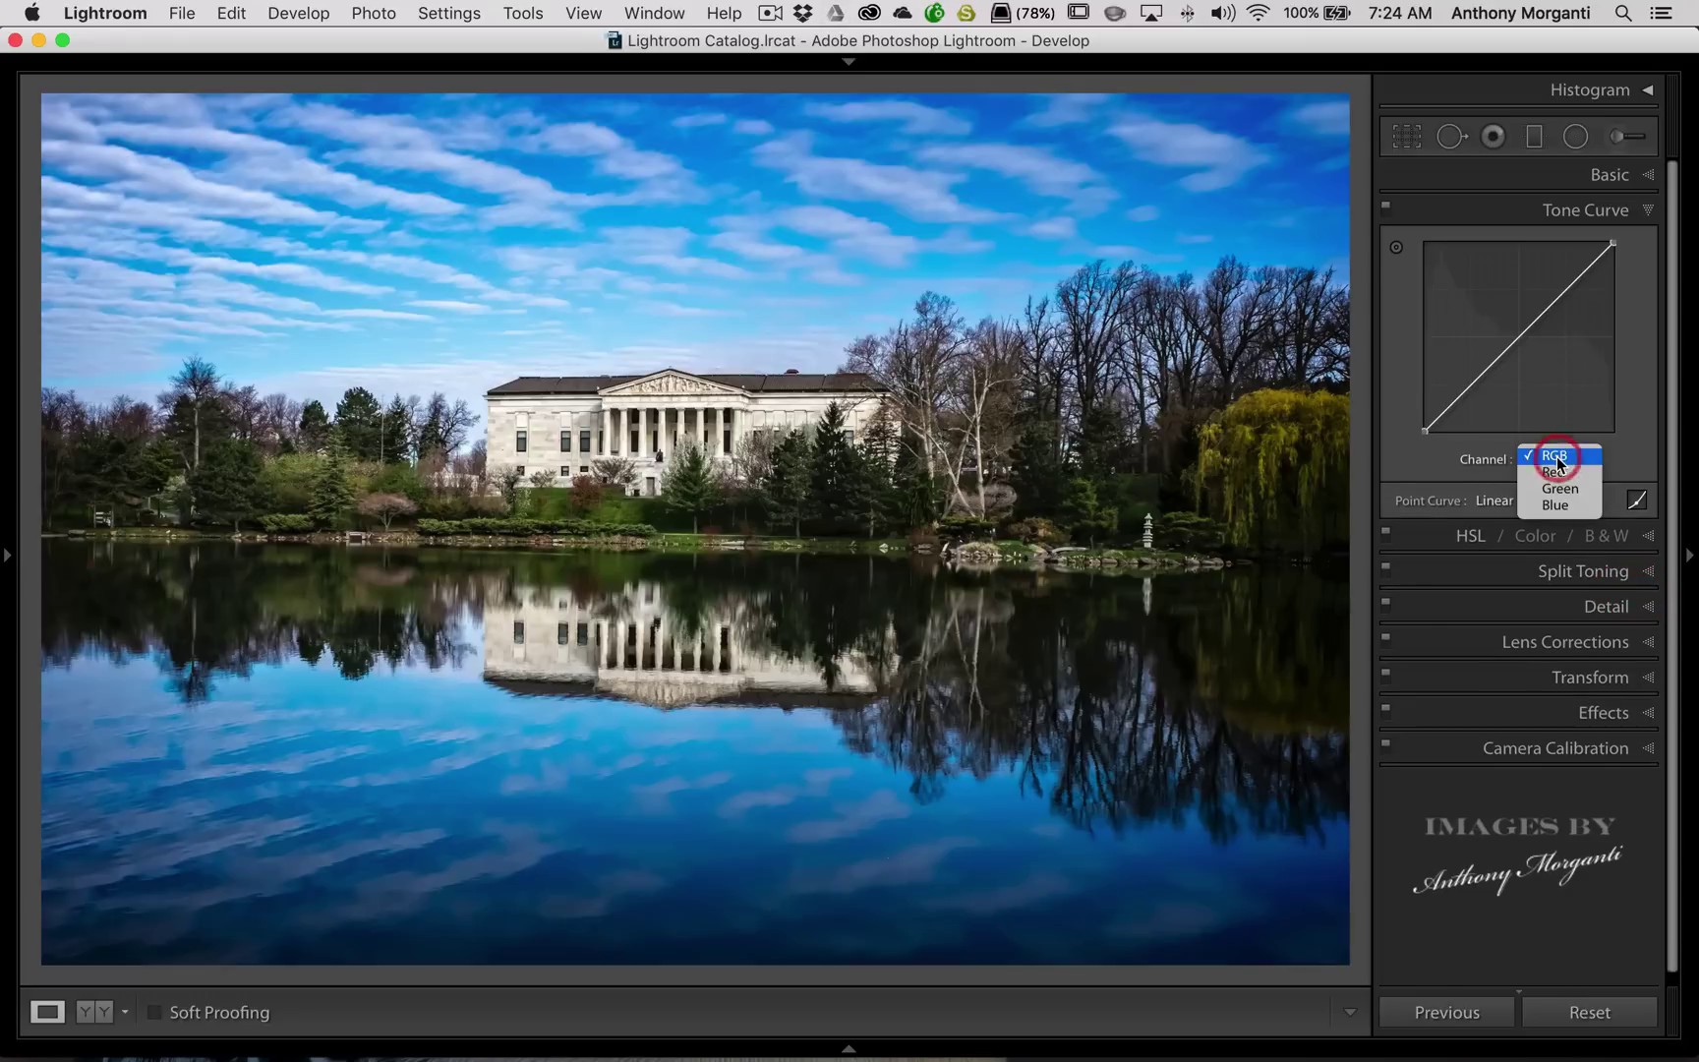
click(1558, 507)
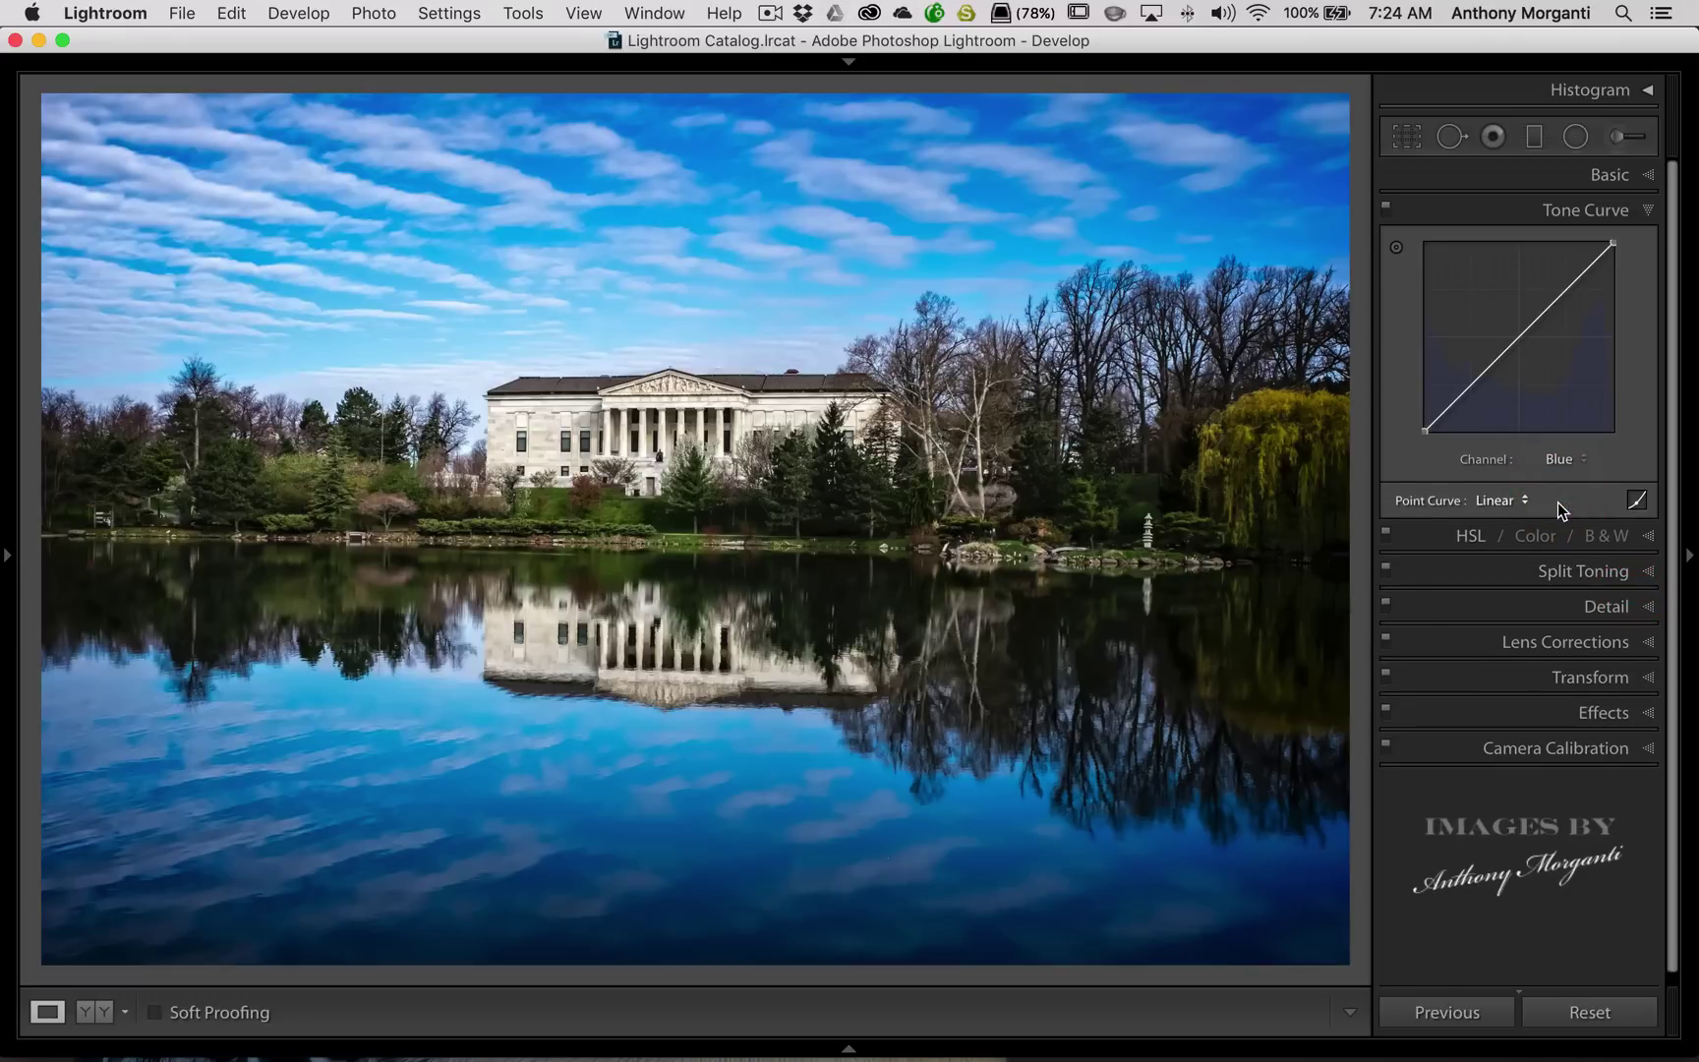
drag(1424, 431, 1448, 431)
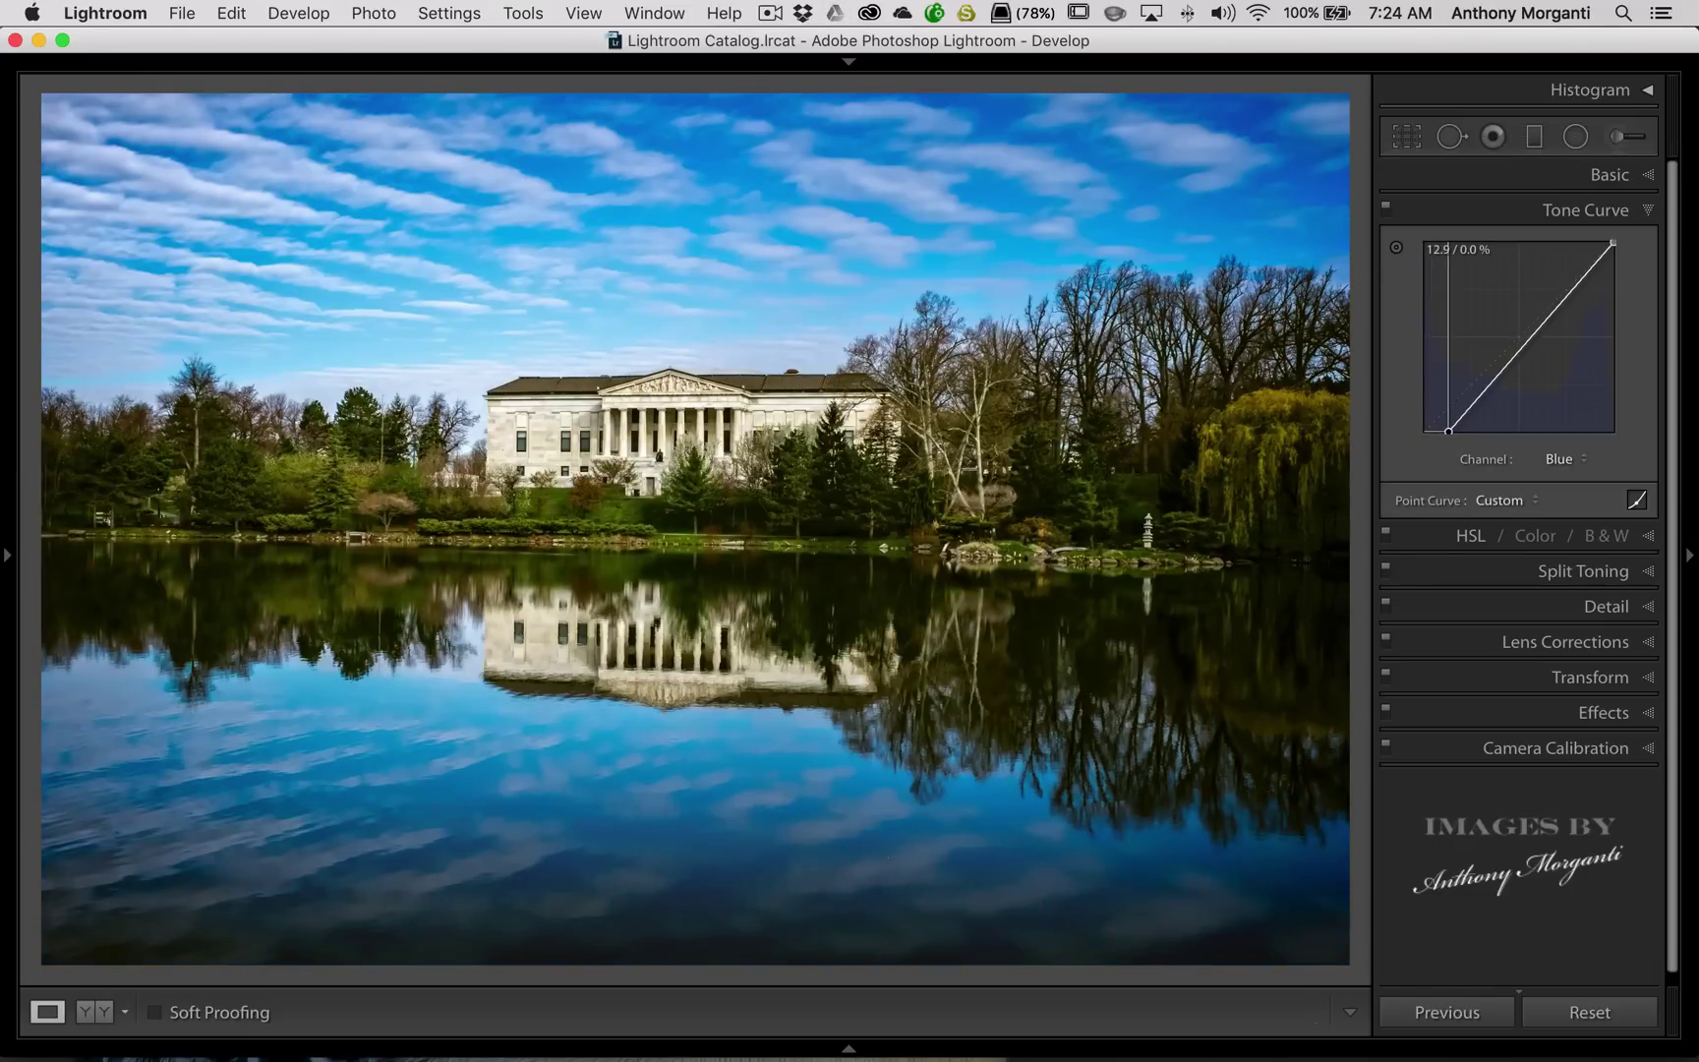
Raise the RGB curve's black point to fade the shadows
click(1562, 459)
click(1563, 406)
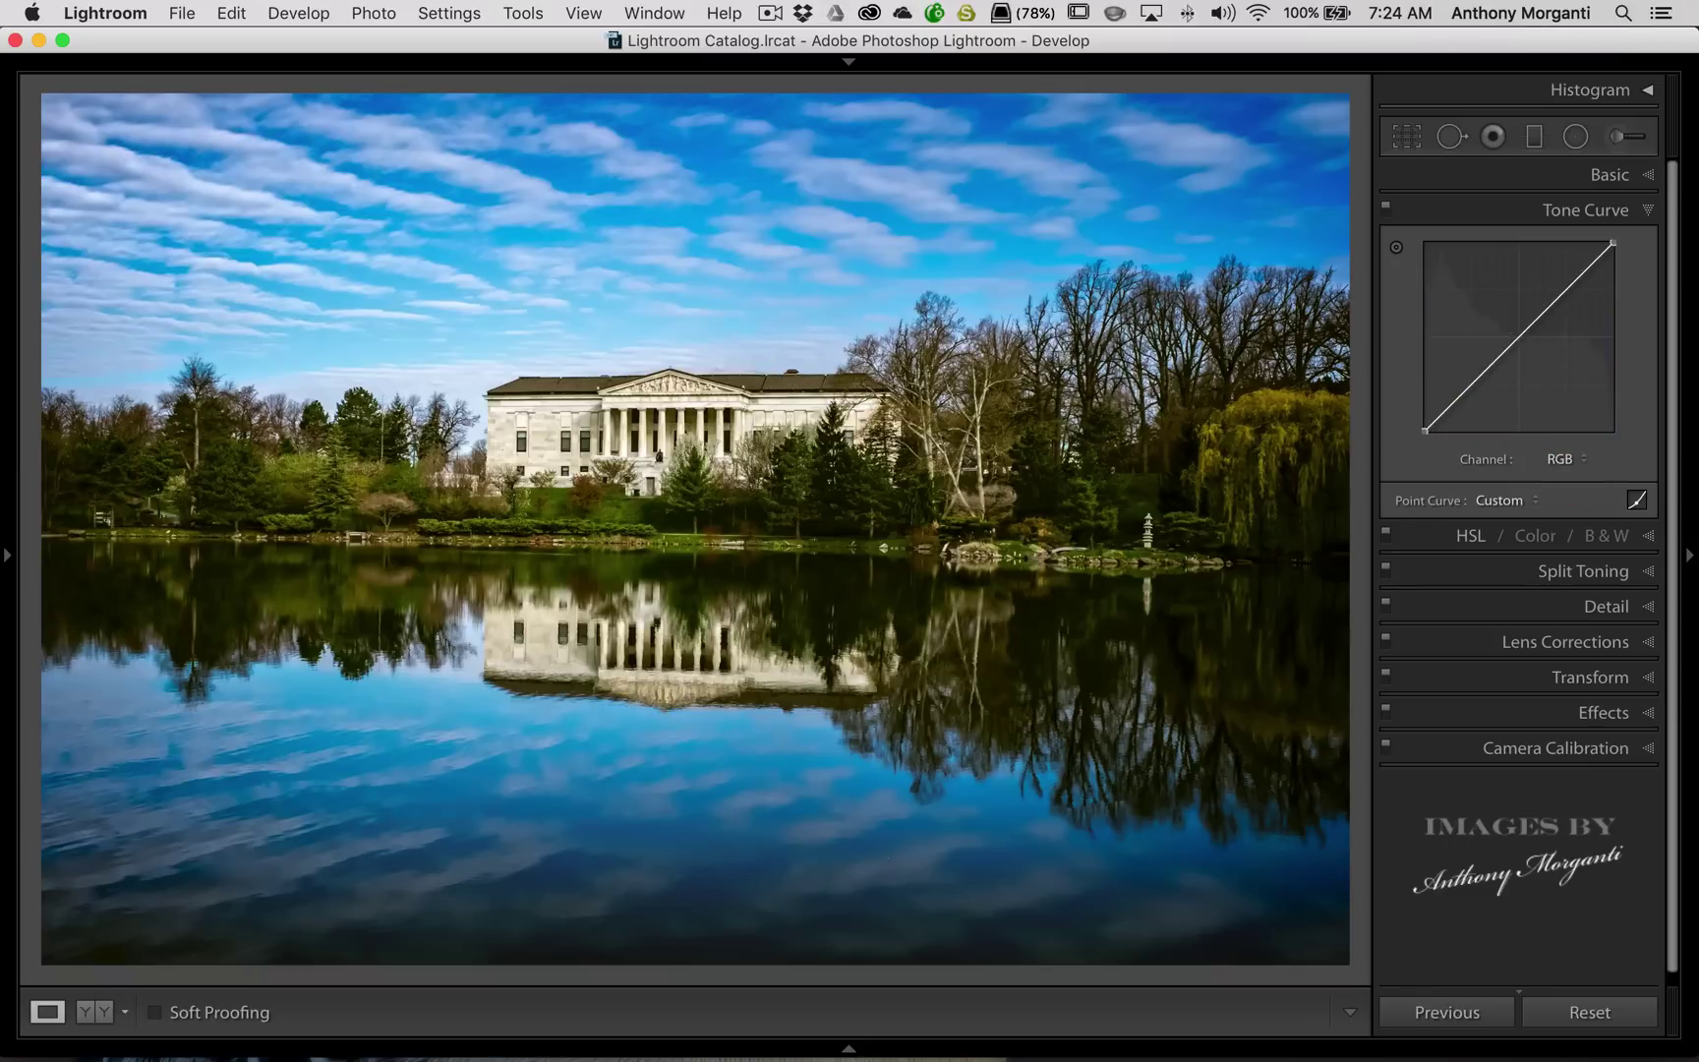
drag(1423, 430, 1424, 420)
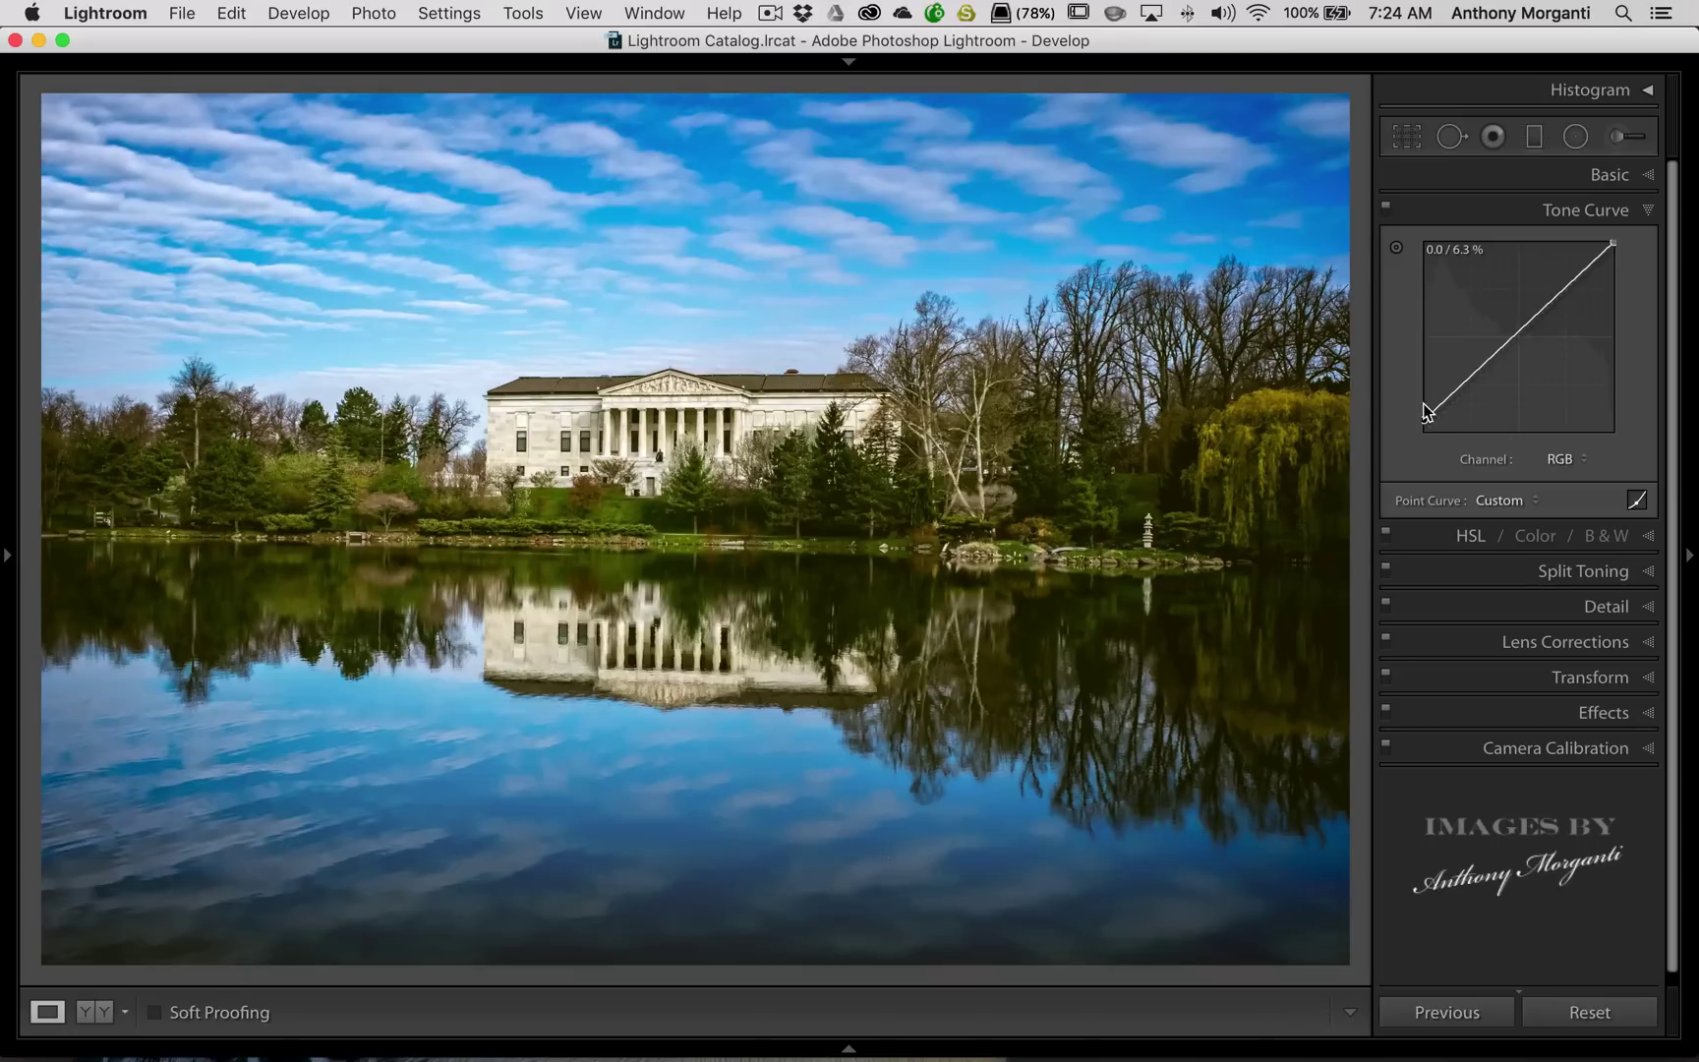
Raise the Highlights region, then apply Reset All to return the curve to Linear
click(1638, 501)
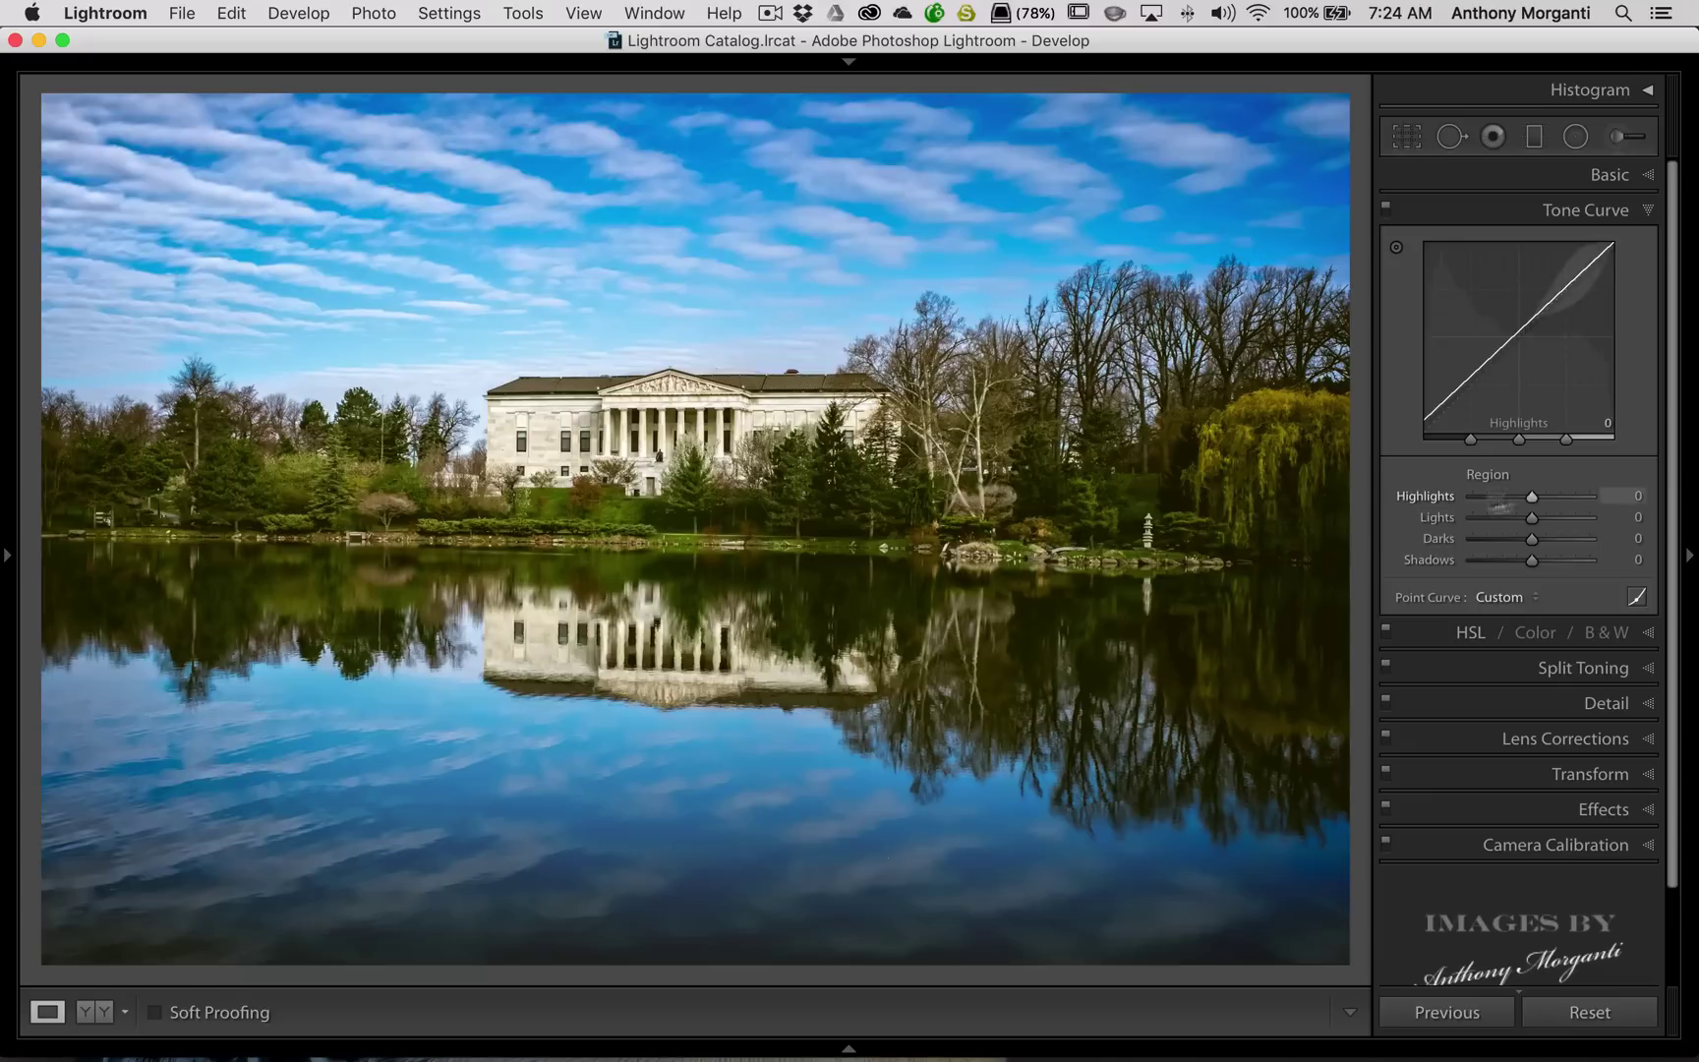
drag(1531, 496, 1488, 538)
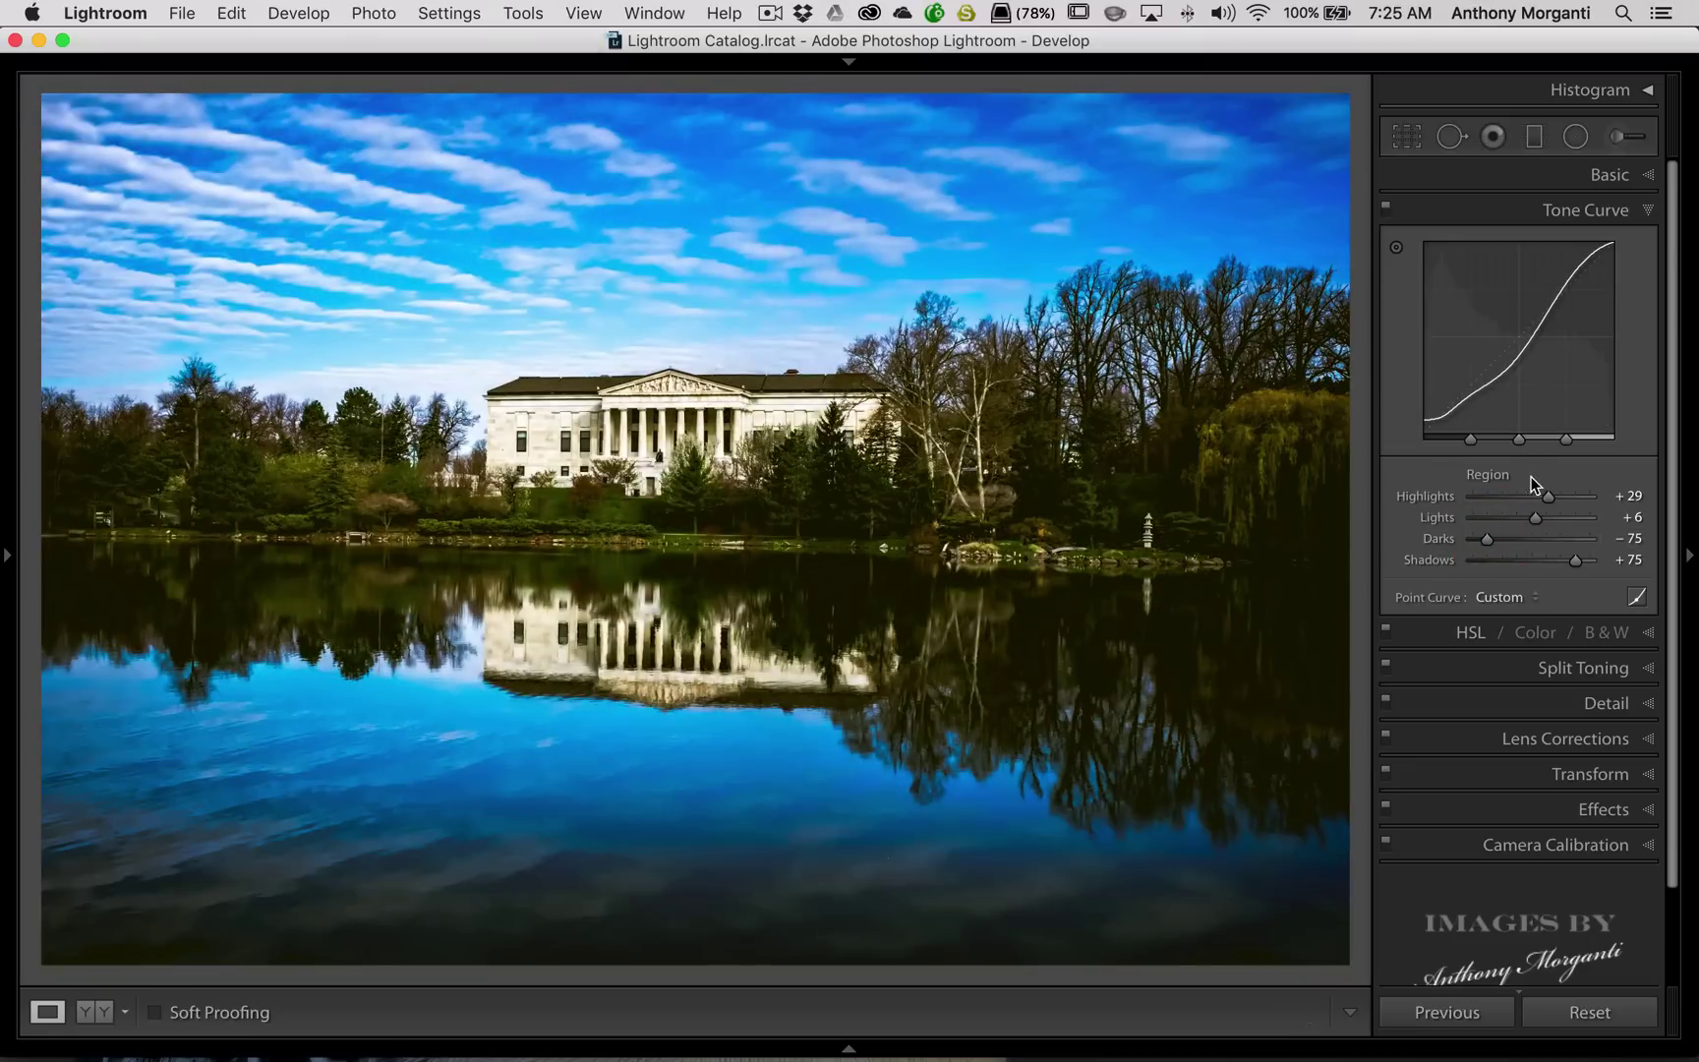
right_click(1511, 271)
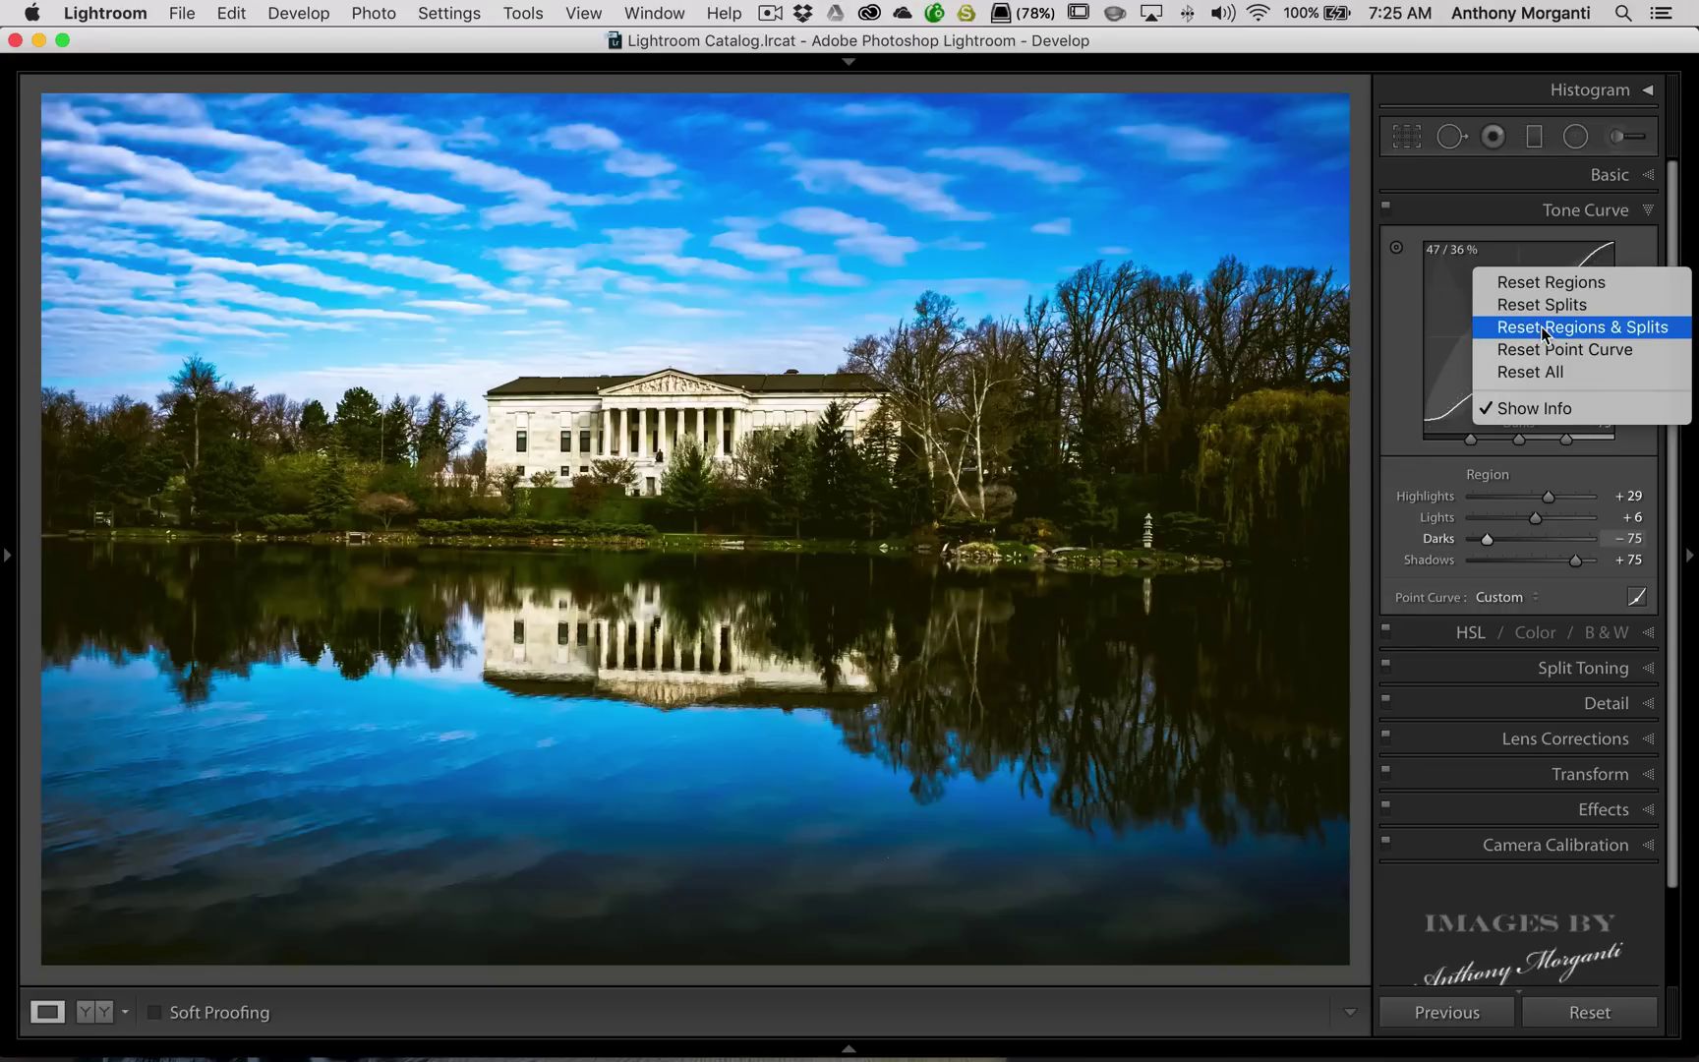
click(1528, 372)
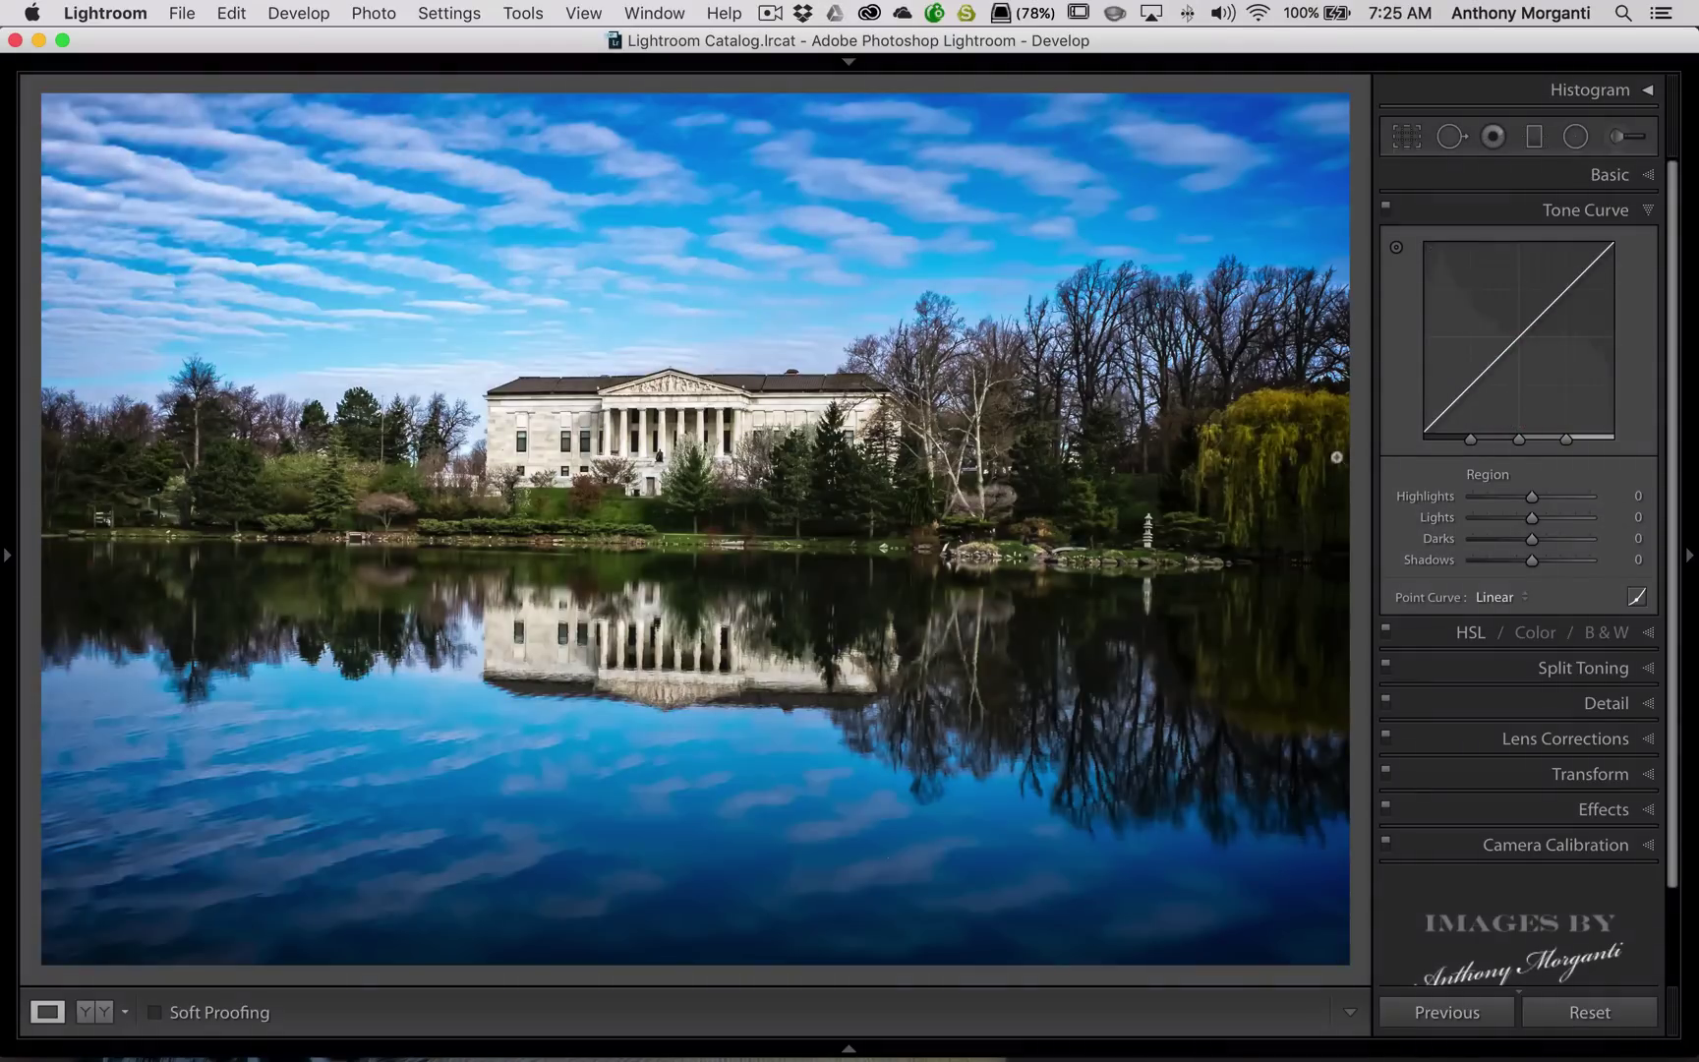
click(1636, 595)
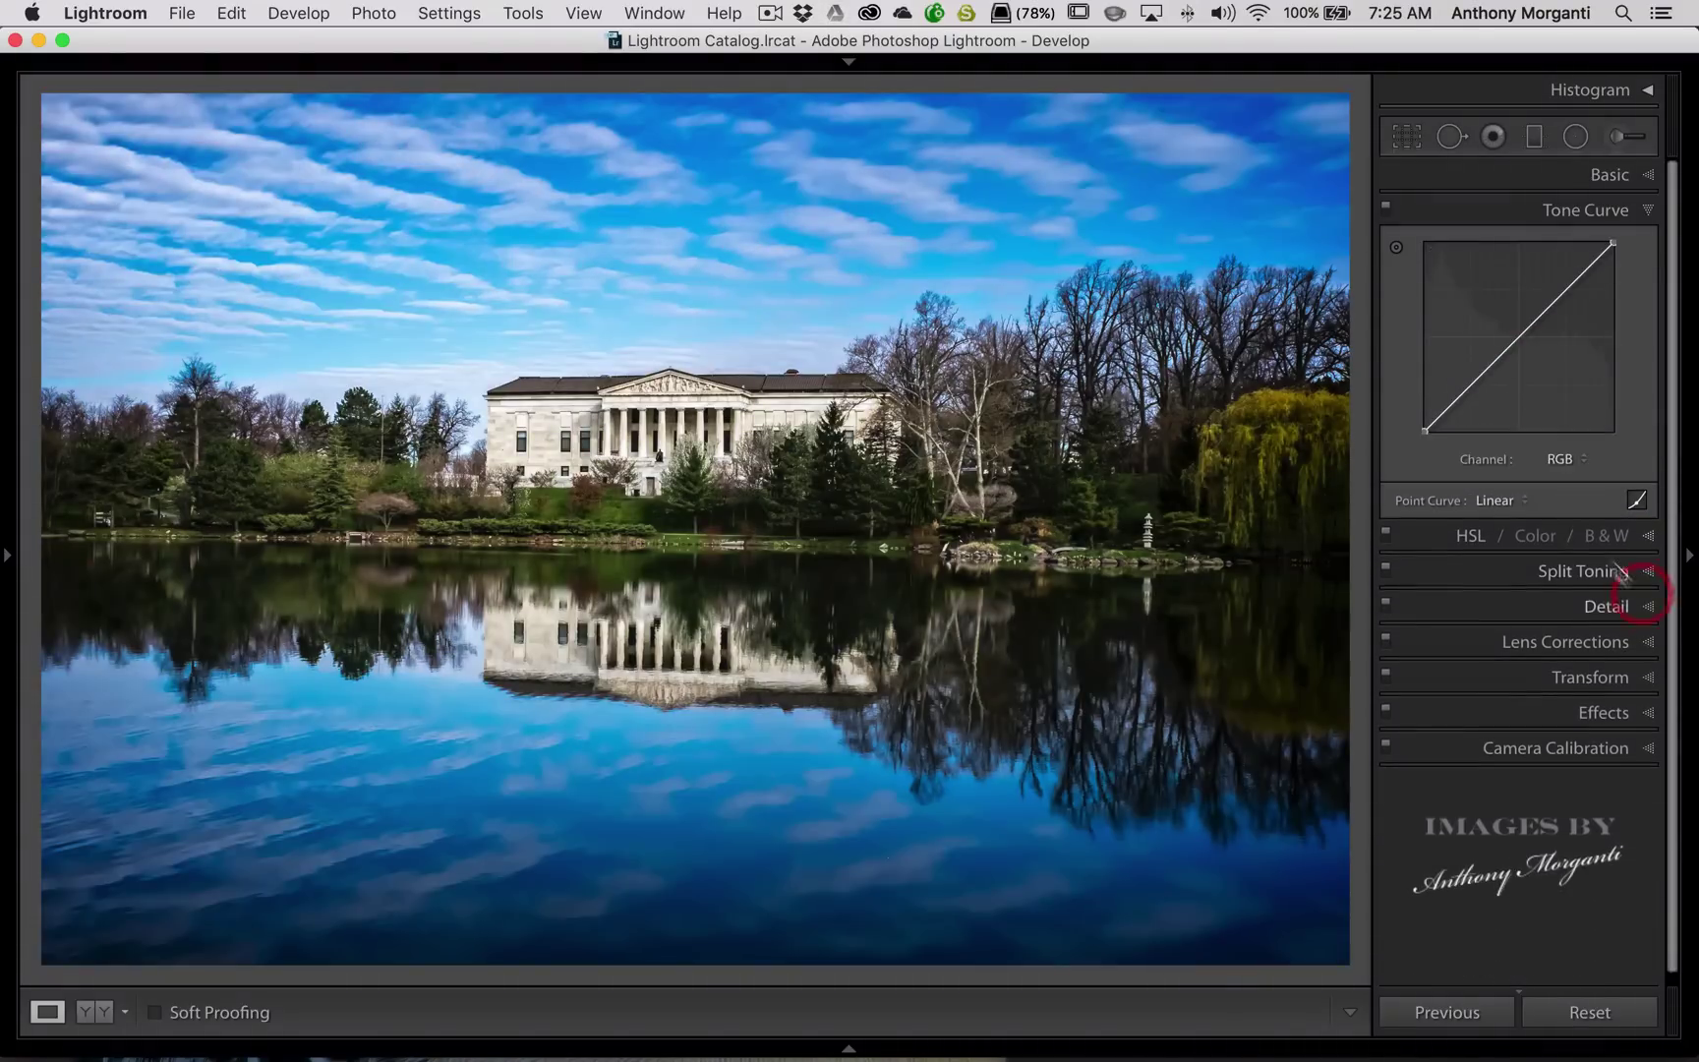
click(1575, 459)
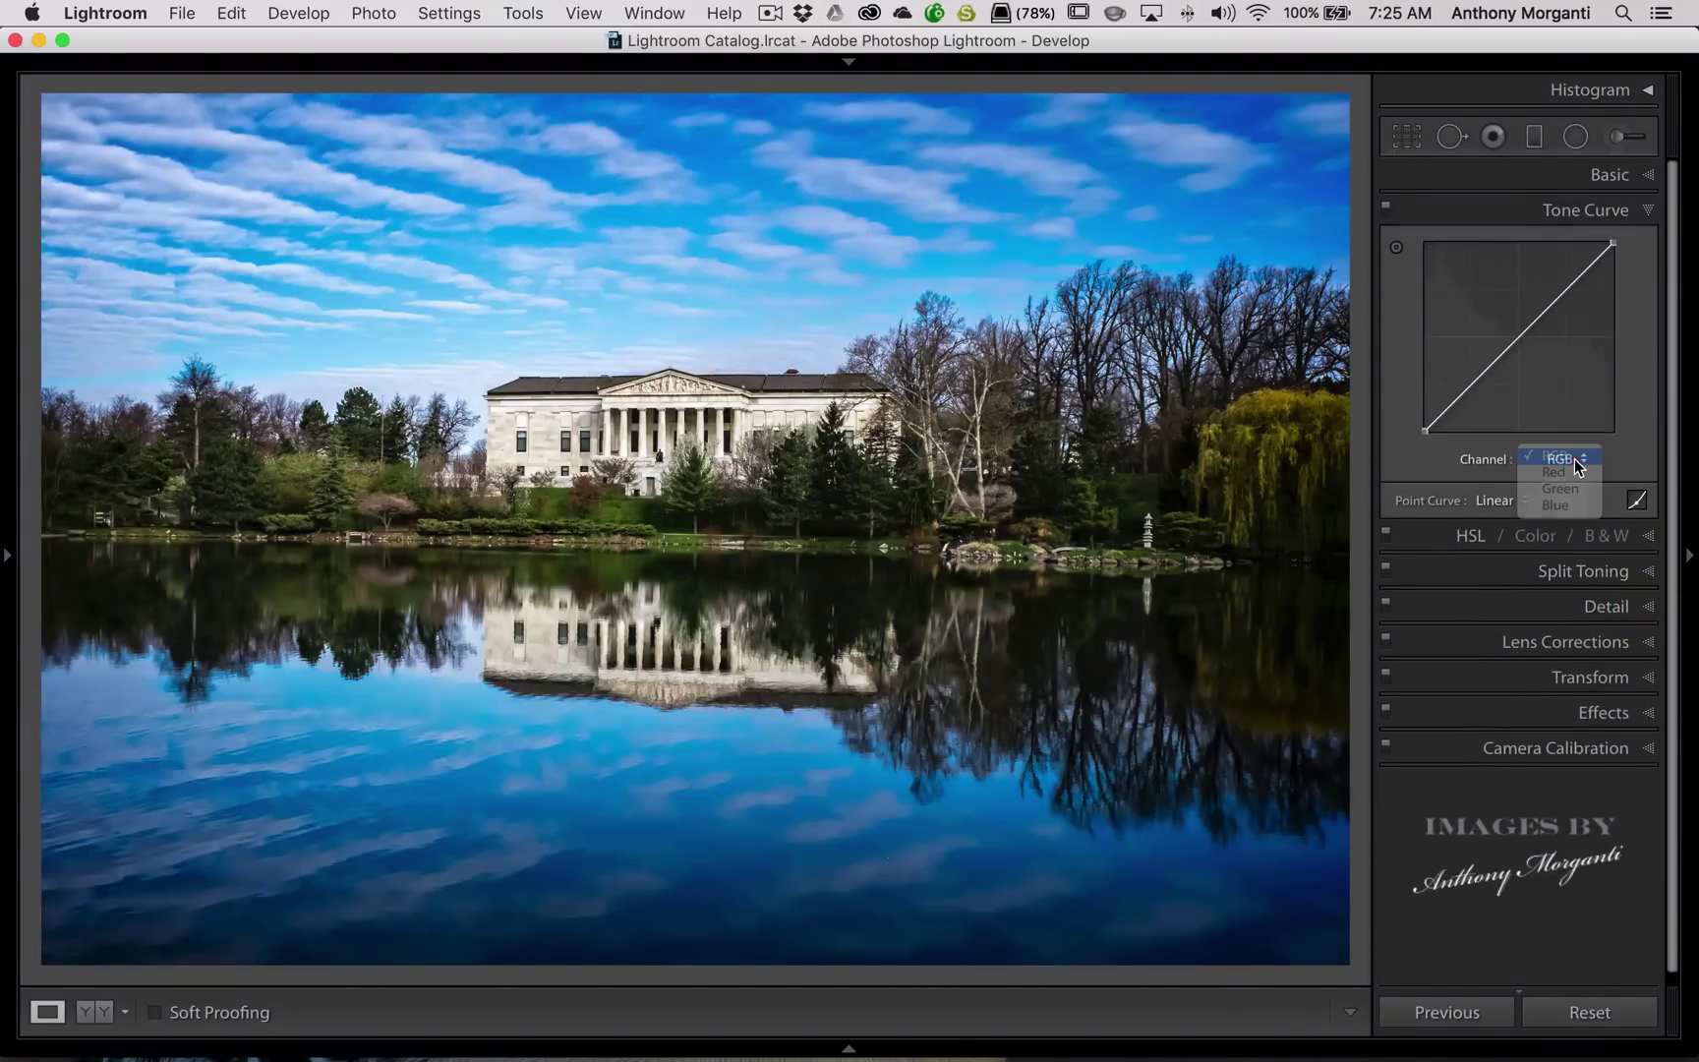
click(1563, 508)
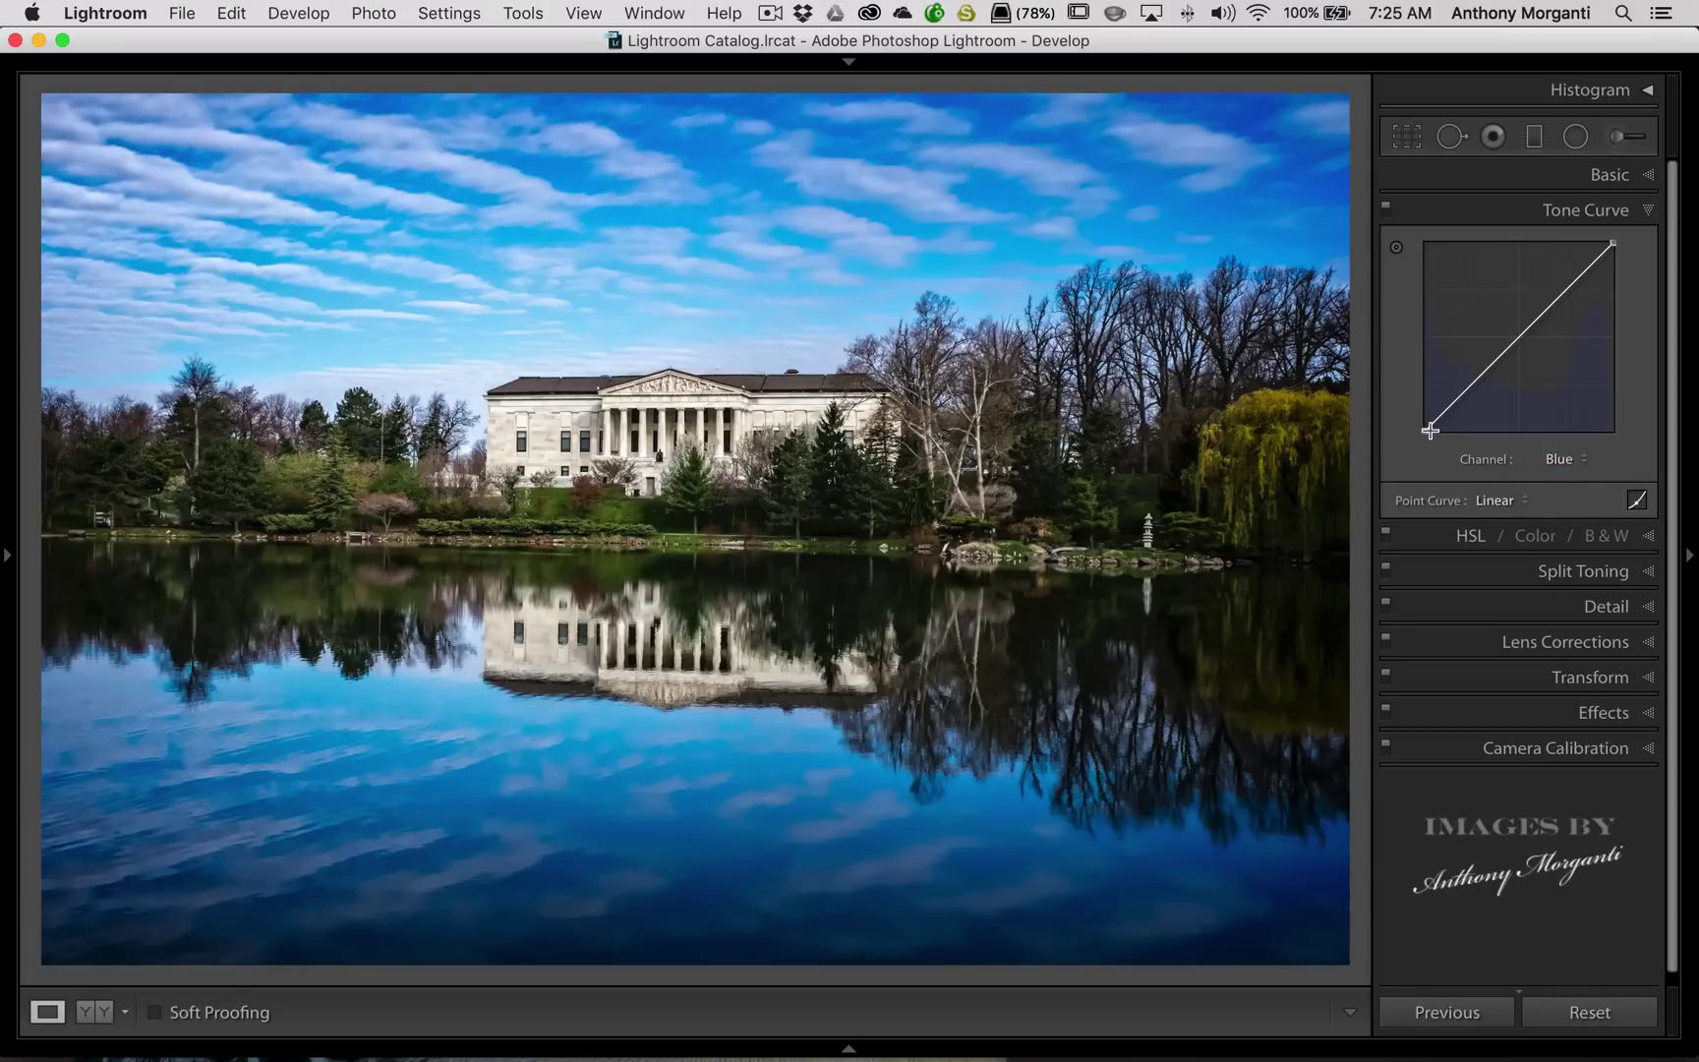
click(1556, 457)
click(1552, 405)
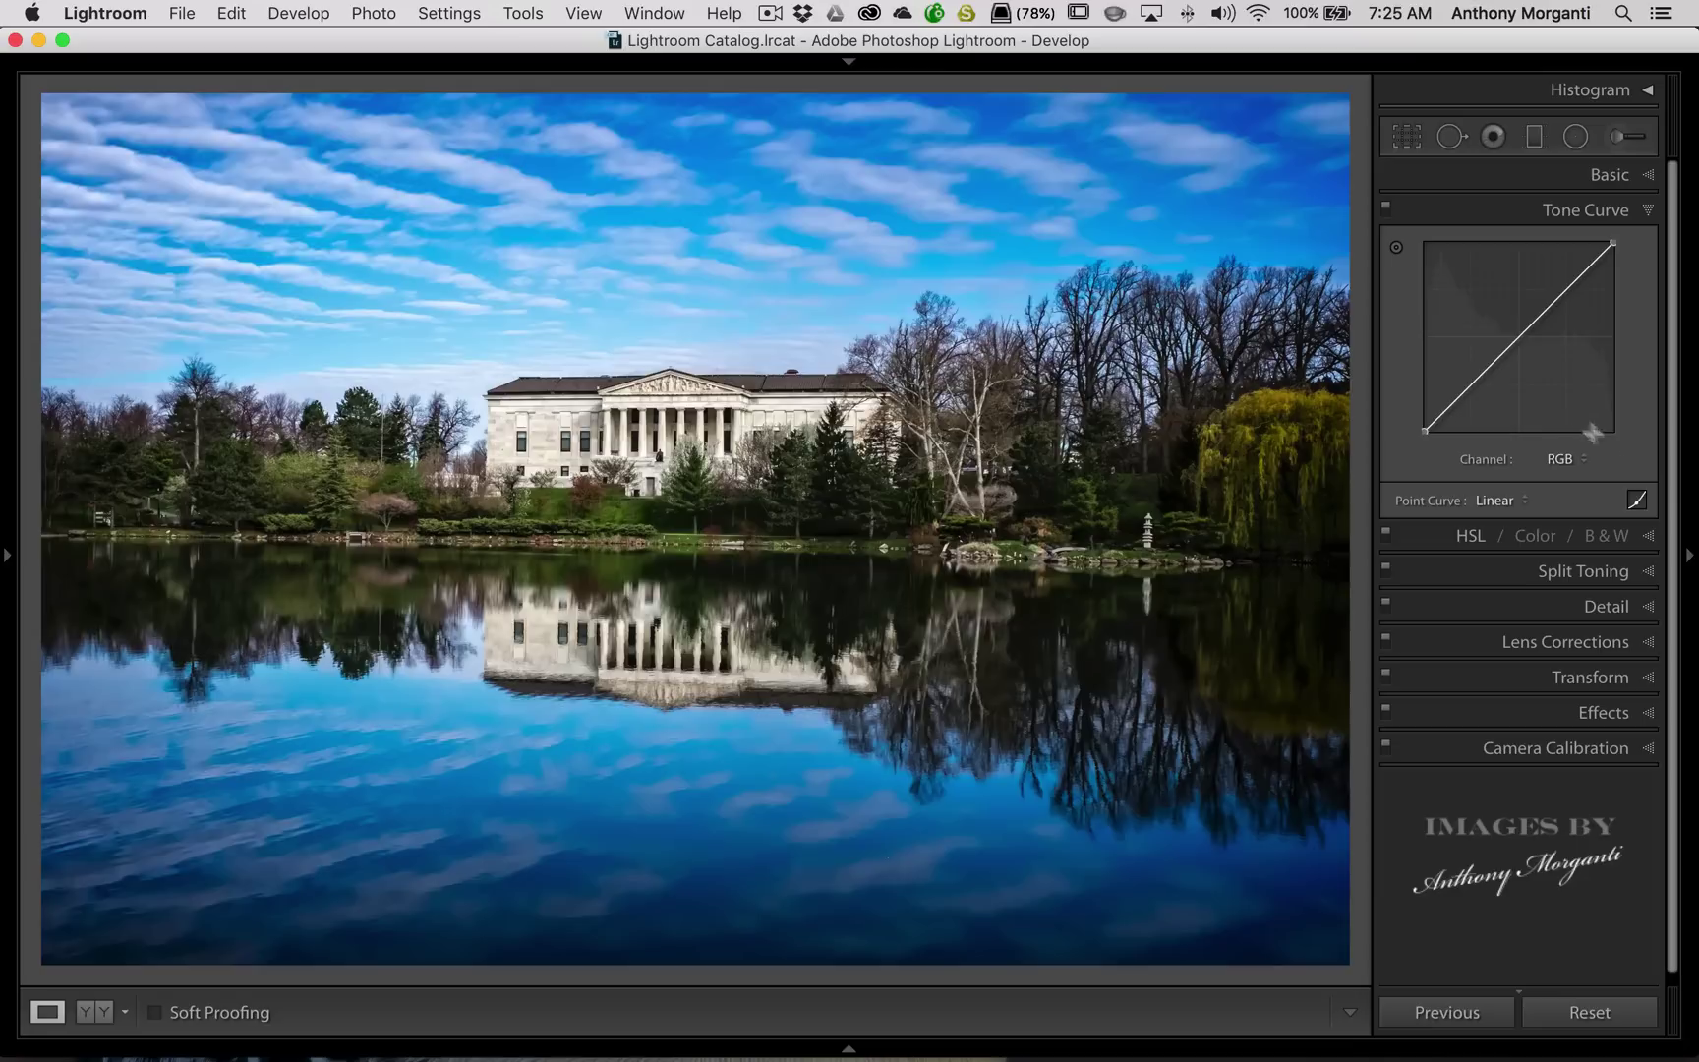
click(1636, 499)
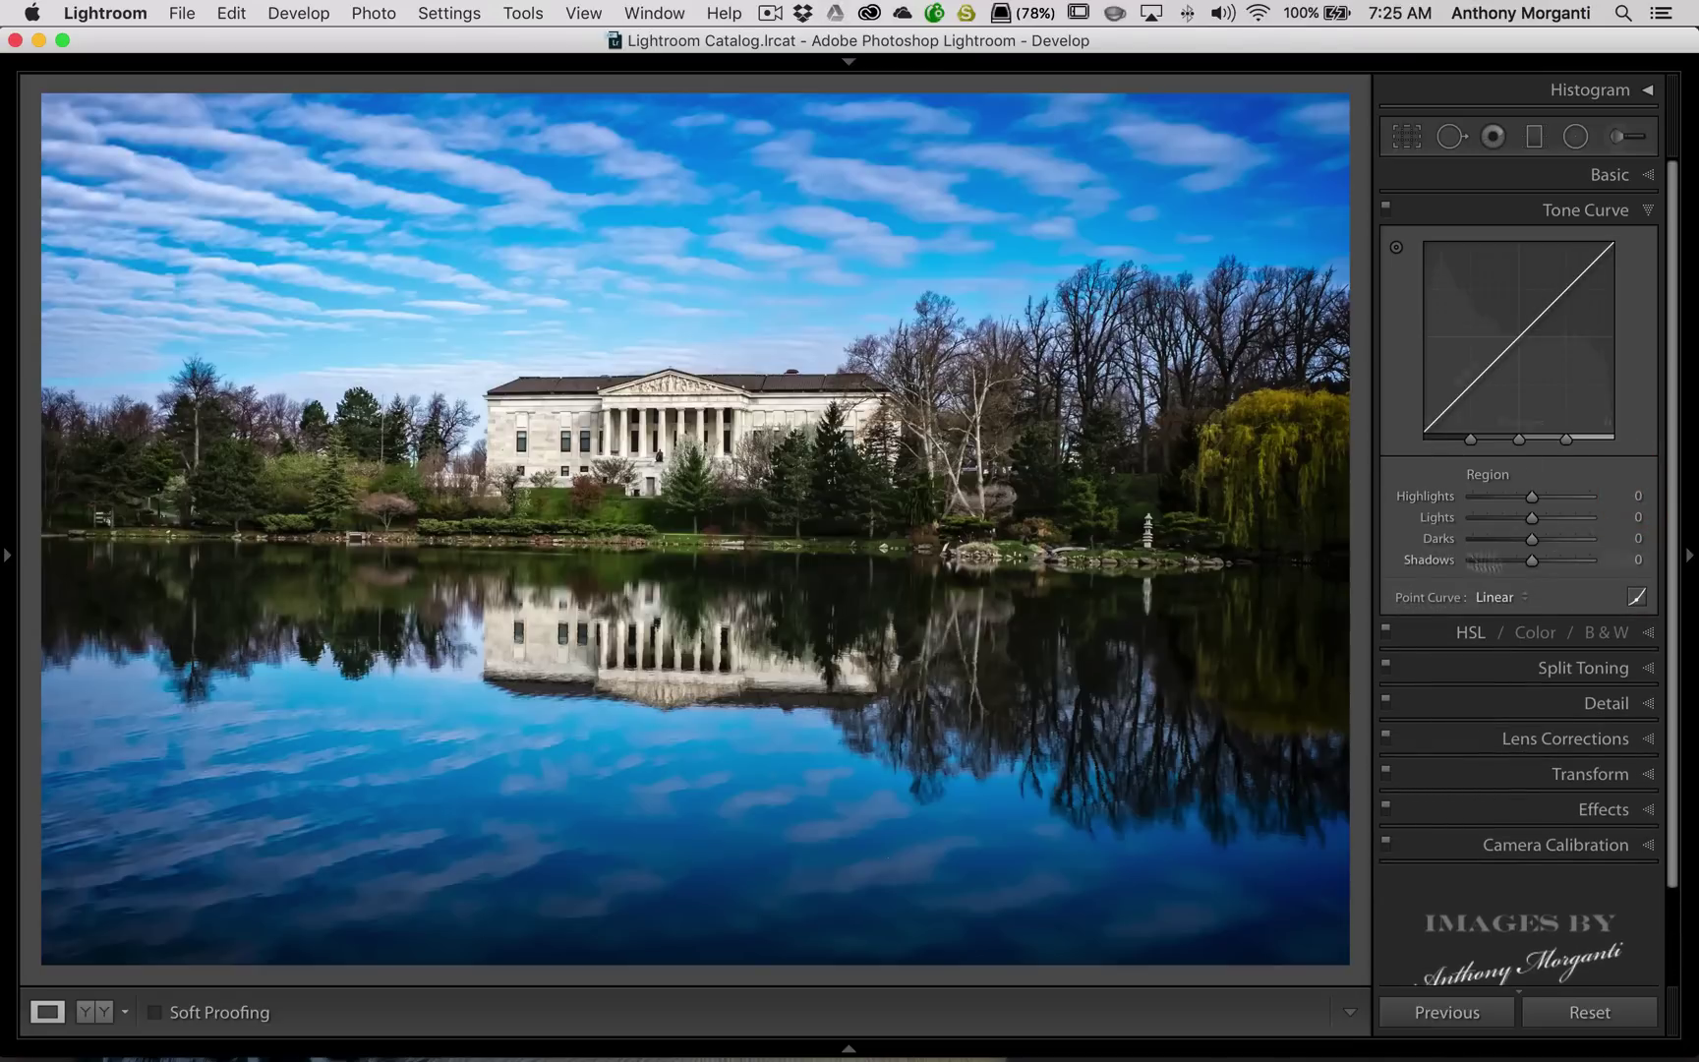